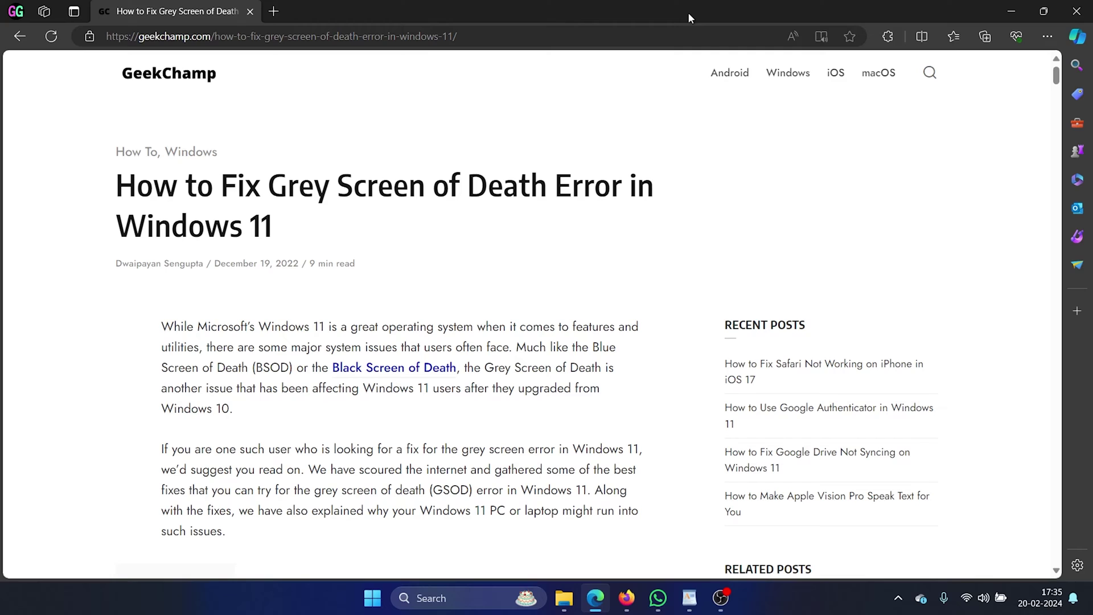
Scroll the guide past the hardware-connection and Samsung G7 monitor notes to 'Update Graphics Driver'.
scroll(598, 308, "down", 10)
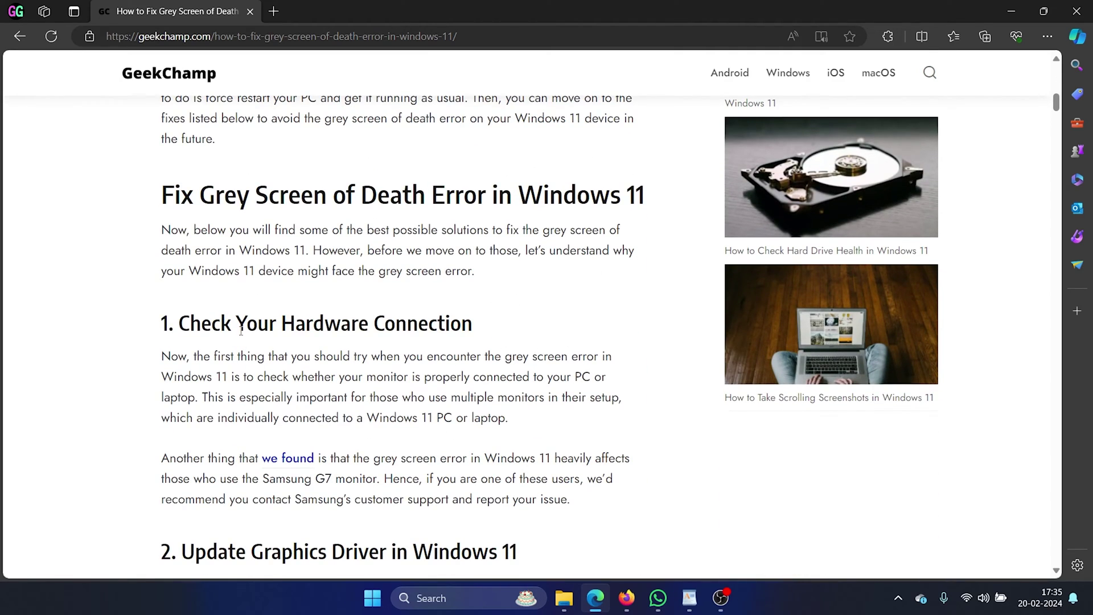
left_click_drag(237, 326, 397, 333)
left_click(417, 391)
left_click_drag(452, 399, 524, 399)
scroll(462, 401, "down", 4)
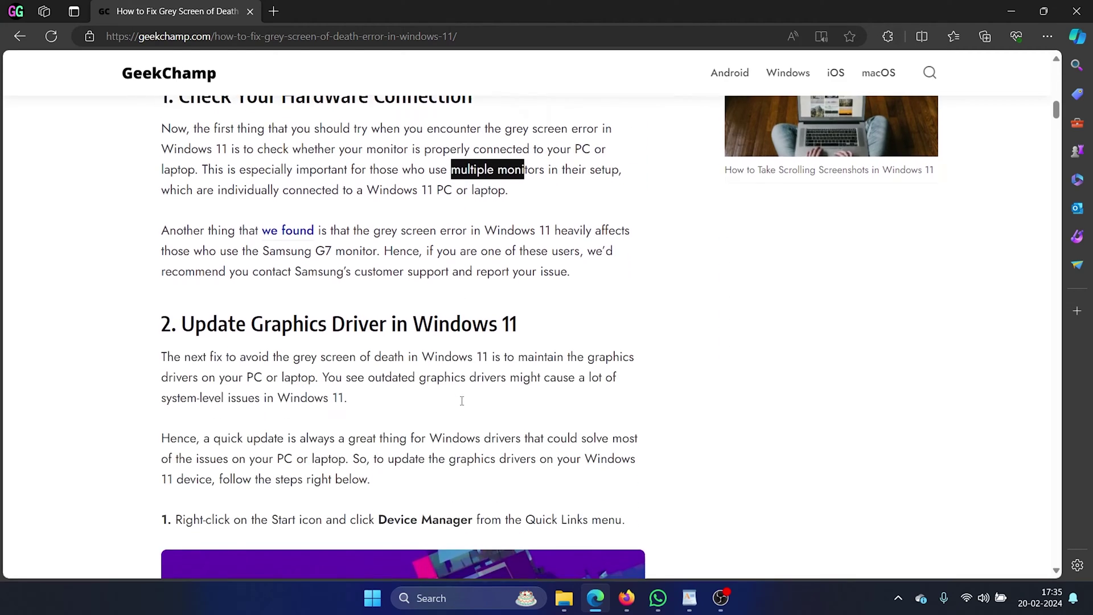
left_click_drag(263, 243, 378, 246)
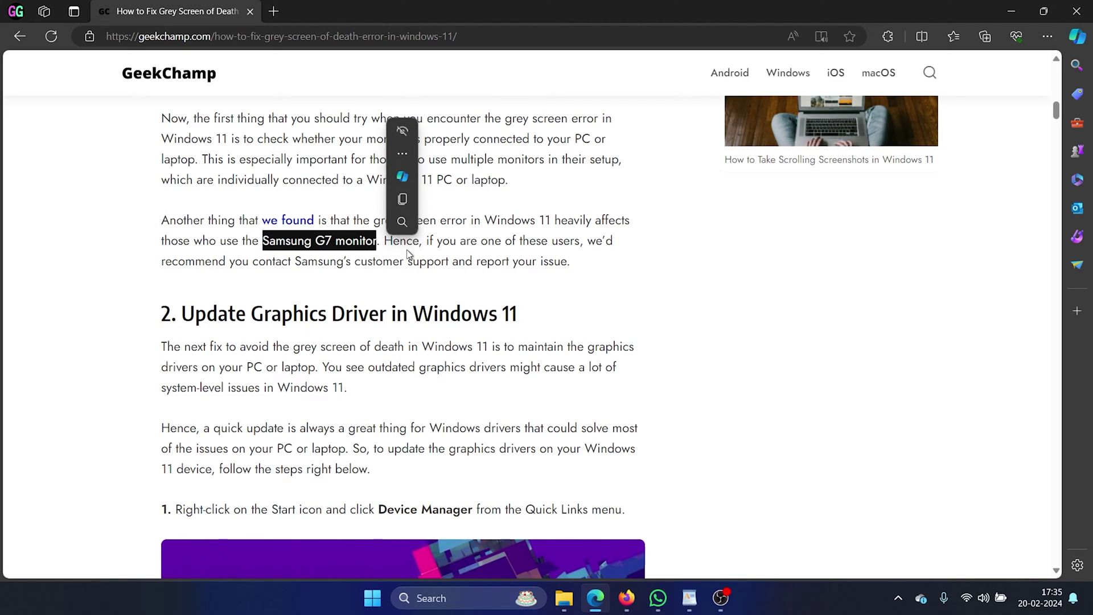
left_click(436, 256)
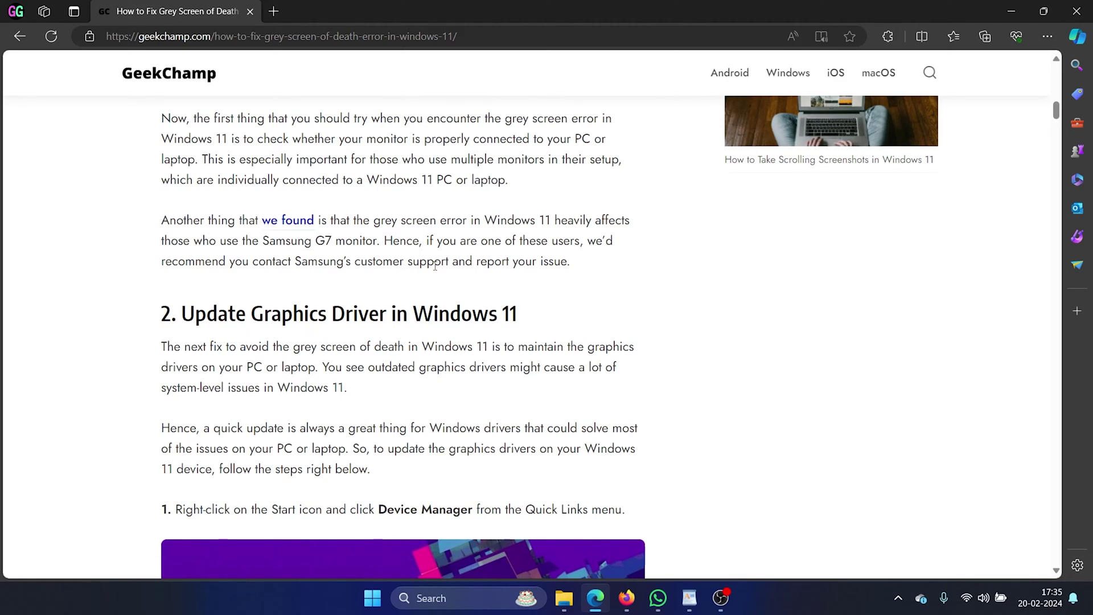
scroll(435, 266, "down", 3)
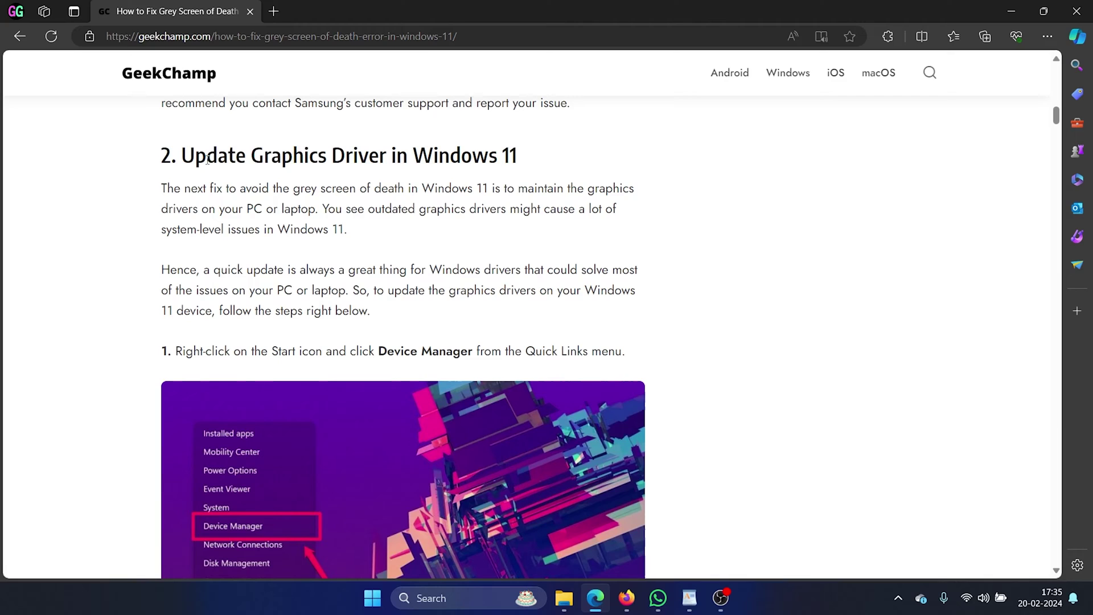
left_click_drag(207, 161, 400, 162)
left_click(428, 204)
Open Device Manager by searching 'dev' and expand Display adapters.
left_click(459, 600)
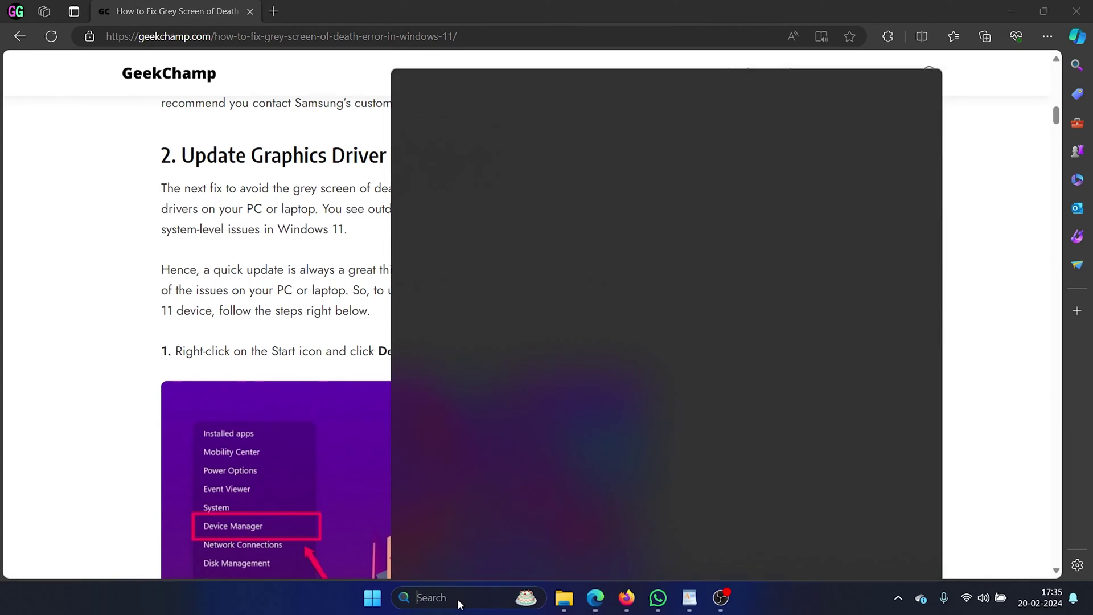
type("device Manager")
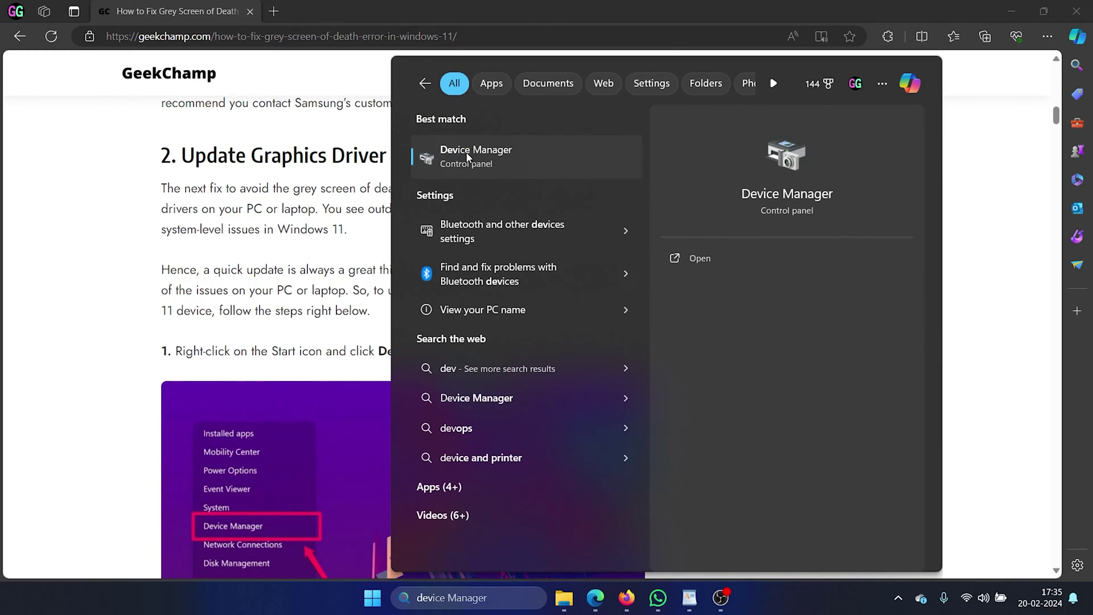
left_click(699, 261)
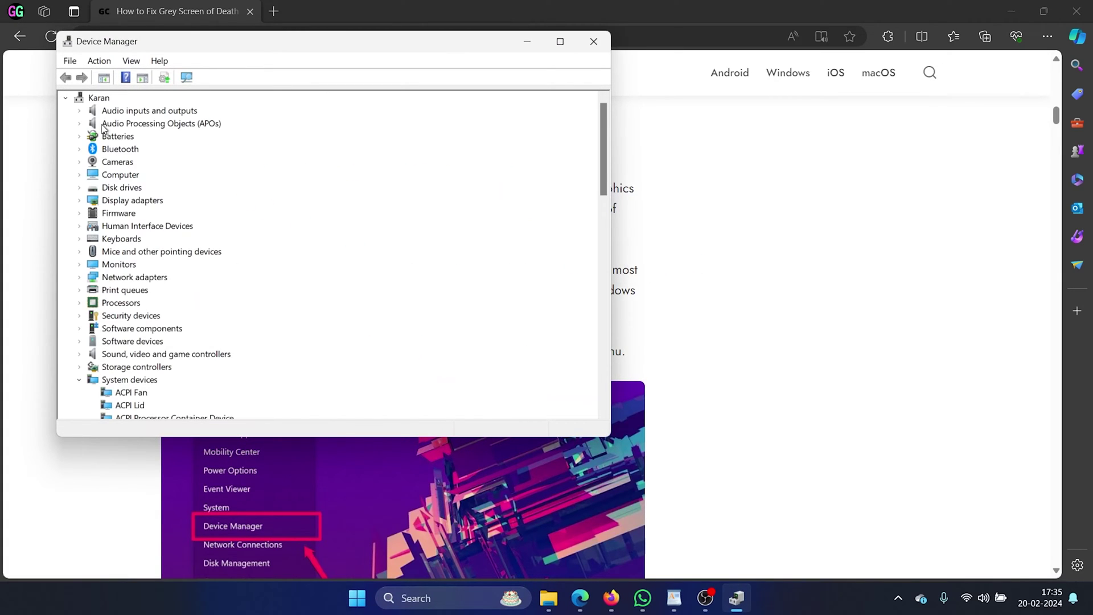
left_click(80, 200)
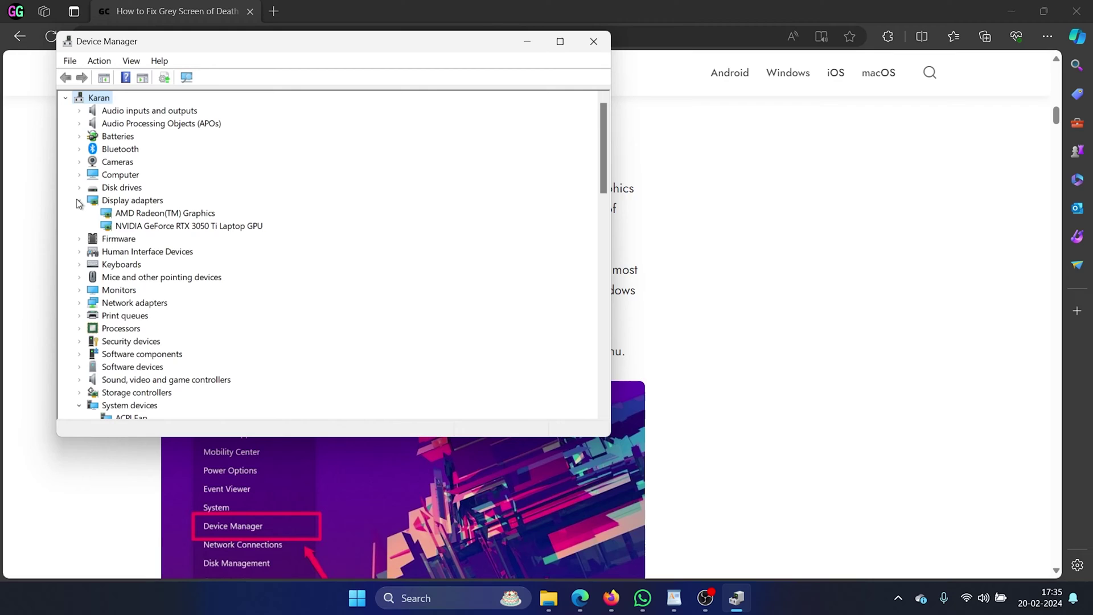
Search automatically for an AMD Radeon driver; the best one is already installed.
right_click(142, 215)
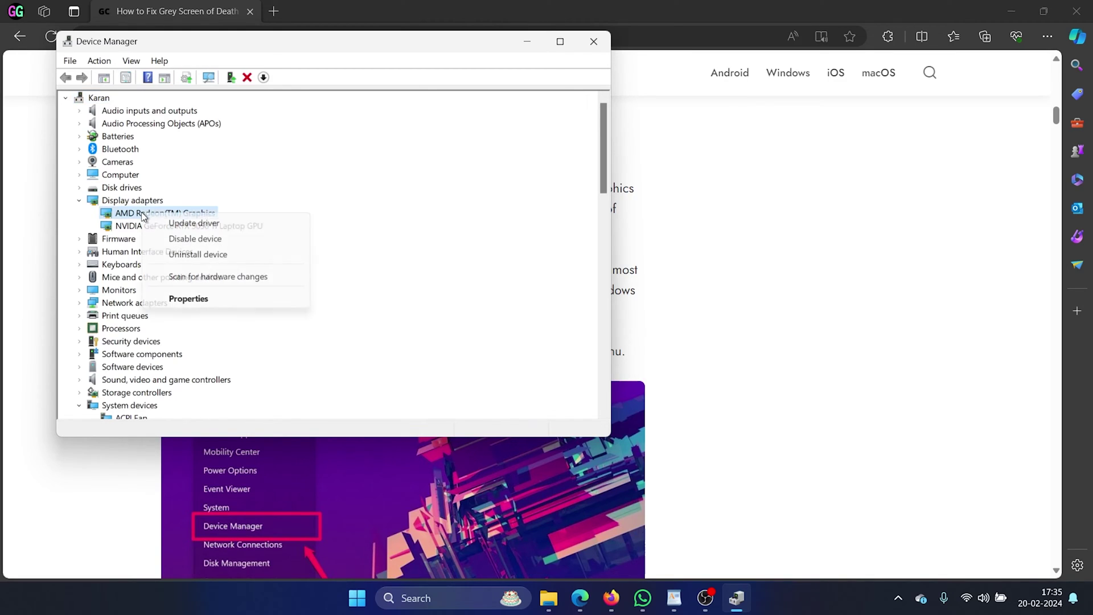
left_click(194, 222)
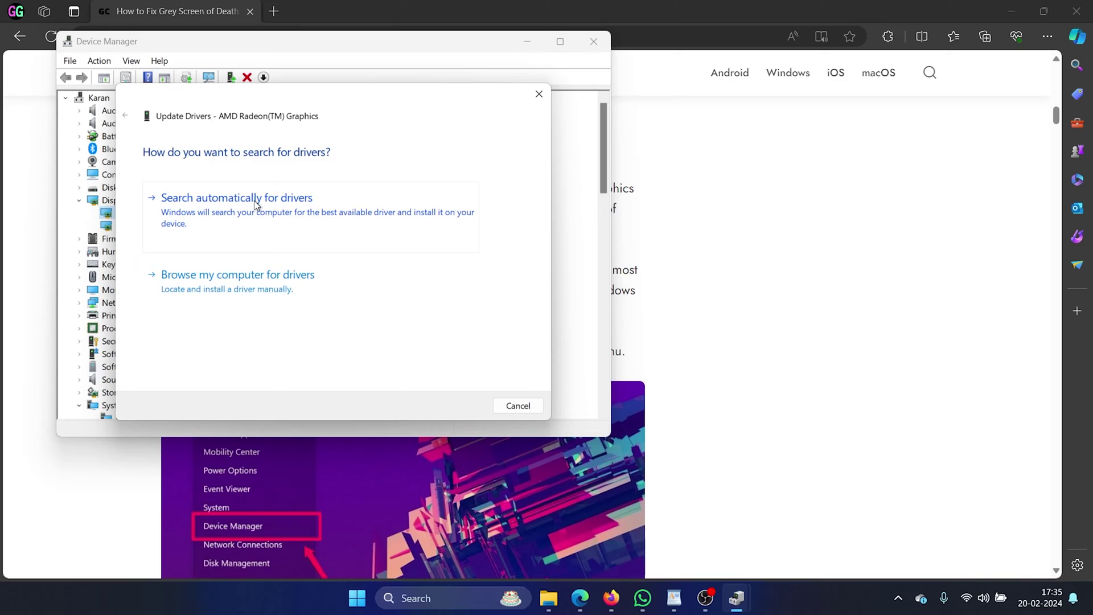
left_click(256, 204)
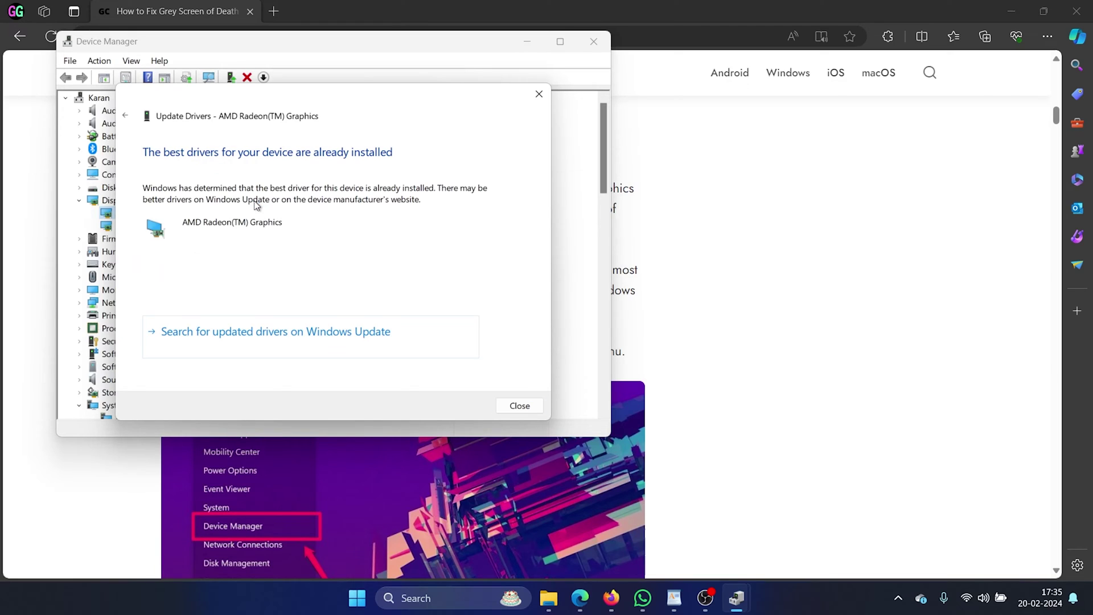
left_click(520, 406)
Search automatically for an NVIDIA GeForce driver, then close Device Manager.
right_click(180, 226)
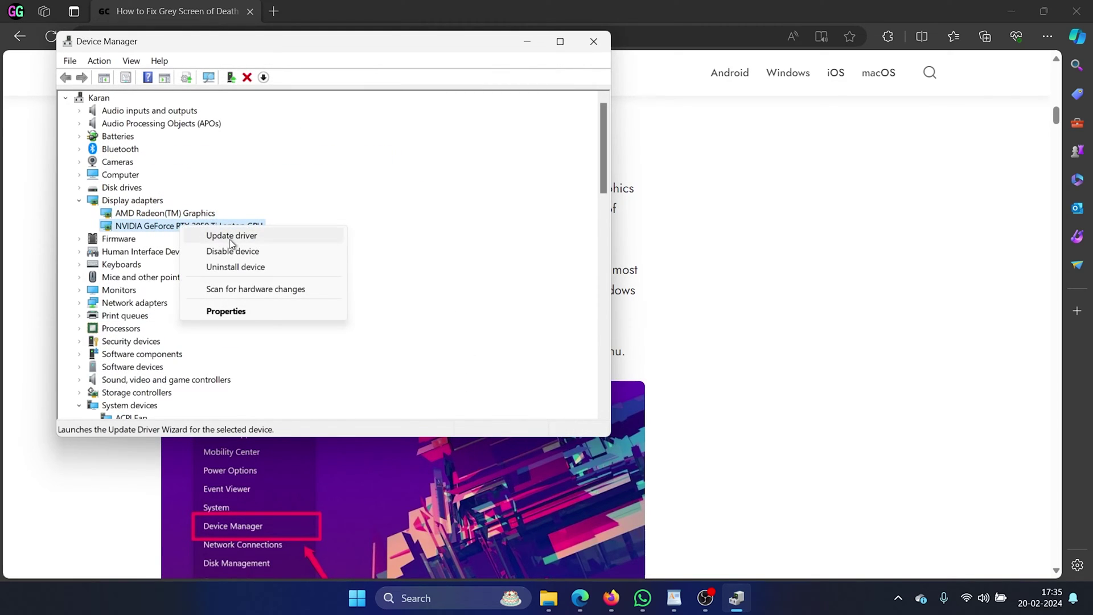
left_click(232, 236)
left_click(334, 203)
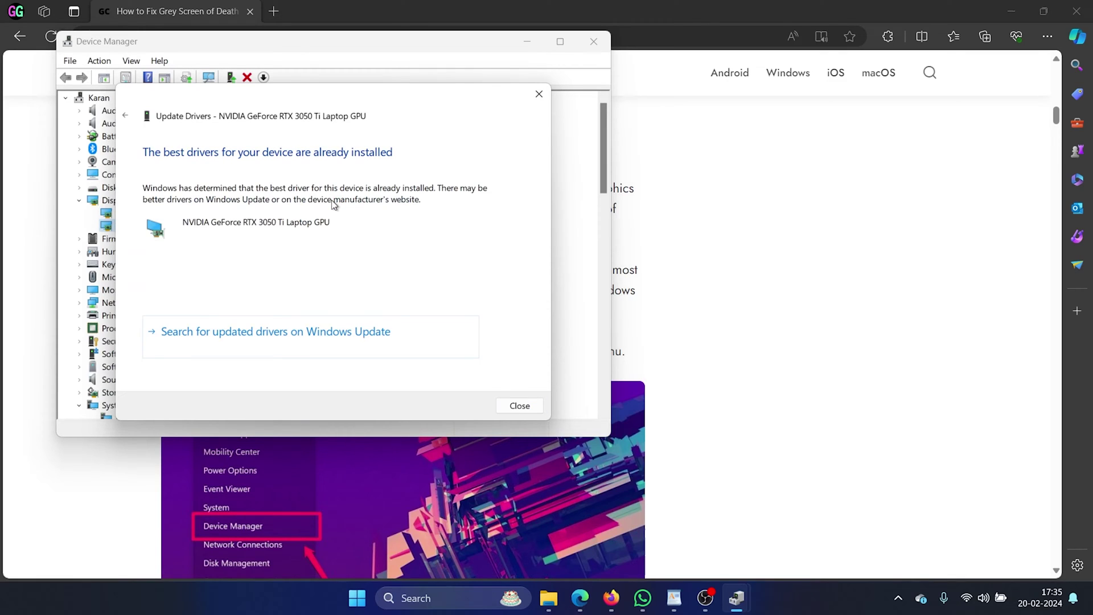
left_click(519, 405)
left_click(593, 41)
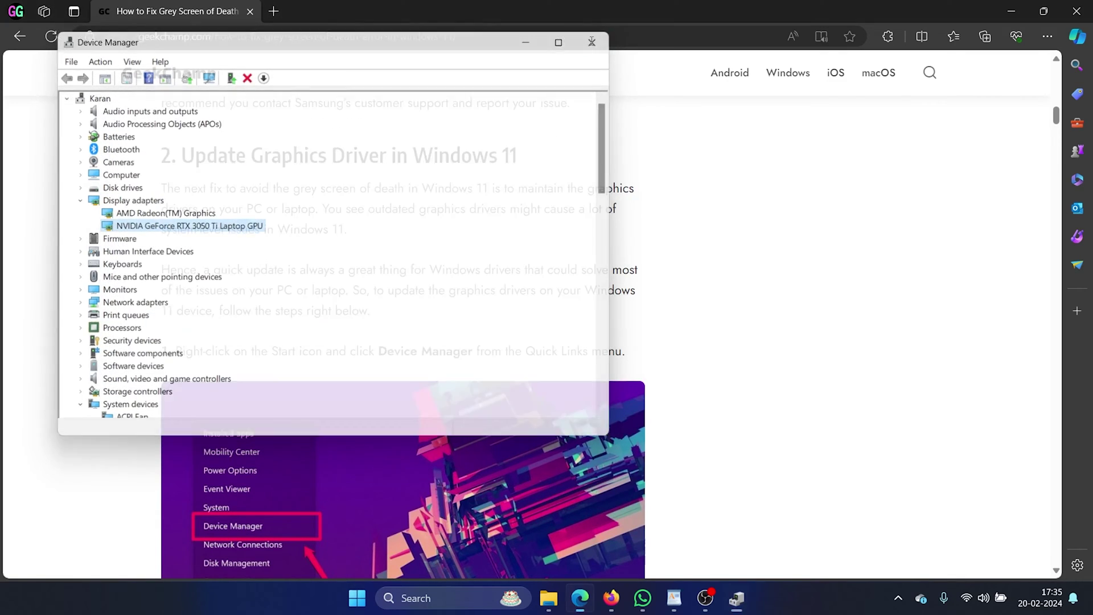
Scroll the guide to the Run SFC Scan section.
scroll(377, 287, "down", 20)
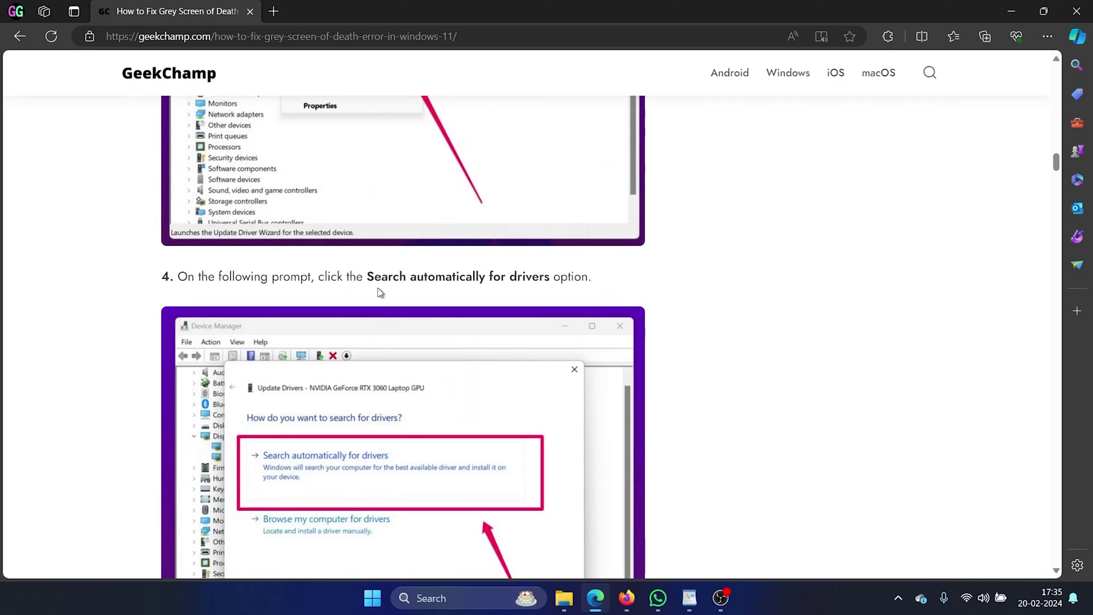
scroll(381, 293, "down", 12)
scroll(380, 292, "up", 4)
left_click_drag(222, 291, 322, 293)
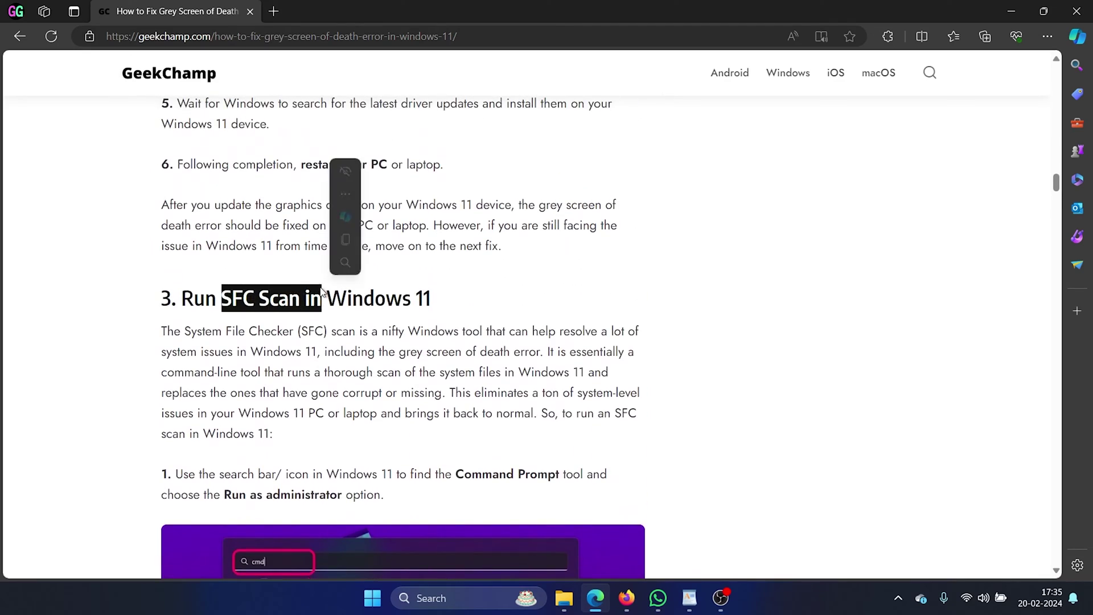
Open Command Prompt as administrator and run sfc /scannow.
left_click(444, 600)
type("co")
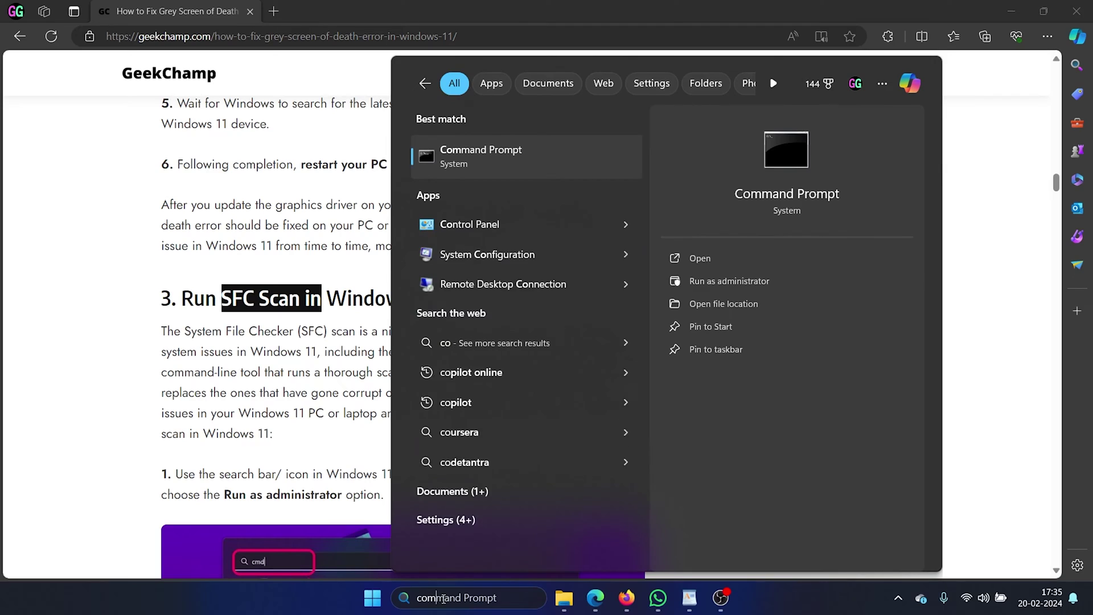
type("mm")
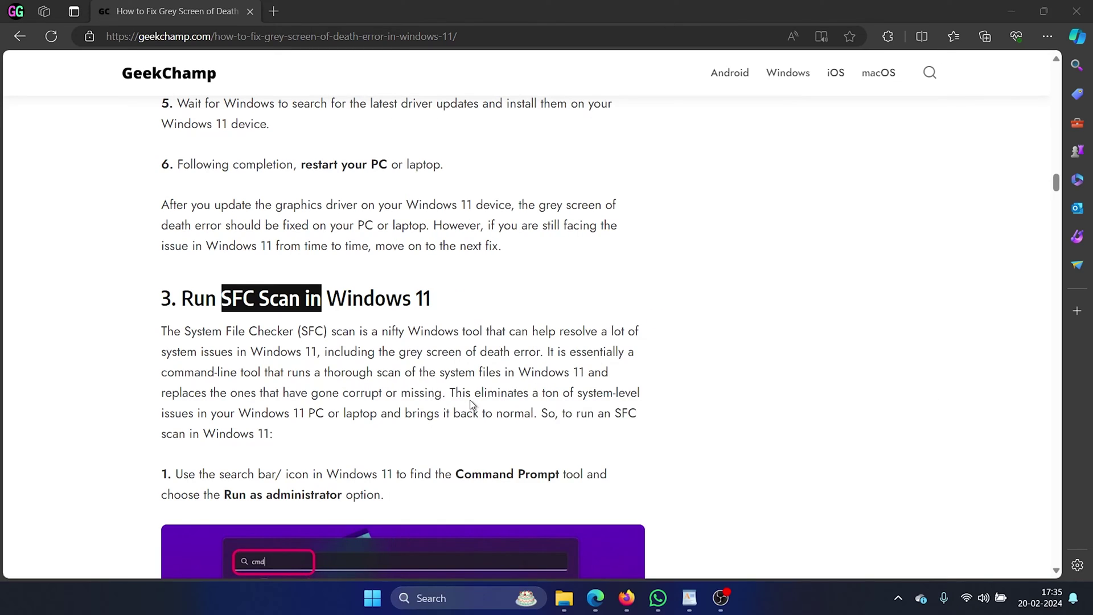
left_click(734, 281)
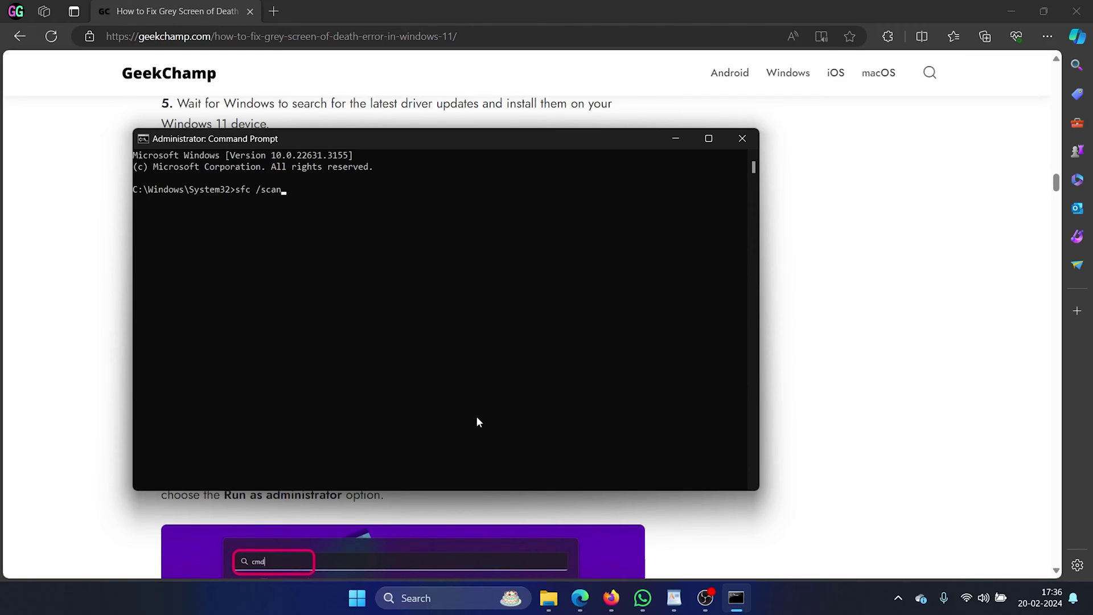
key("Return")
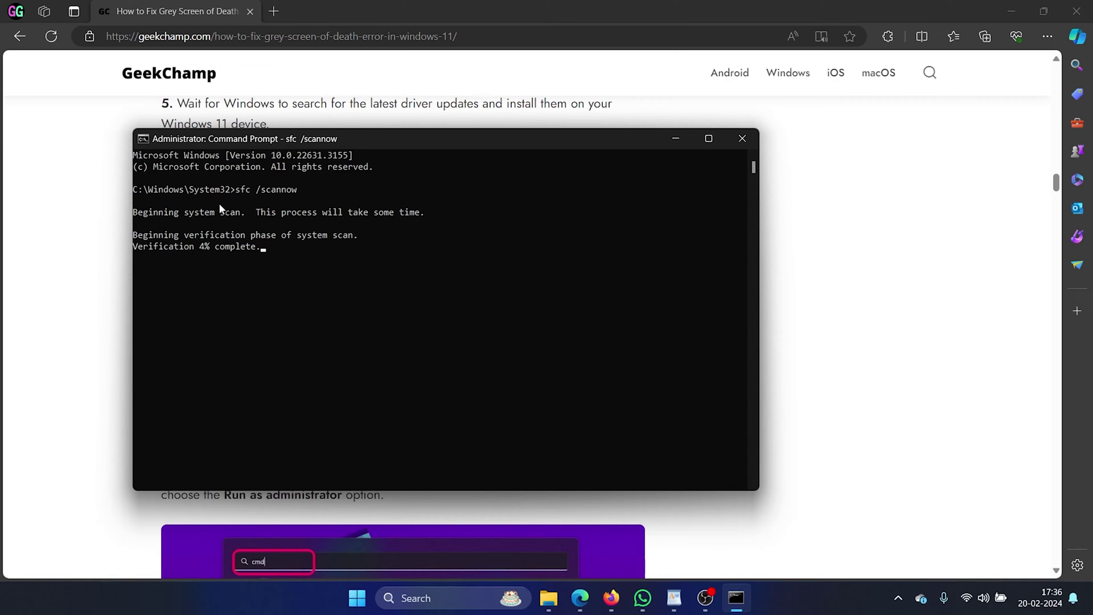
Return to the guide and scroll to the Run DISM Scans section.
left_click(61, 272)
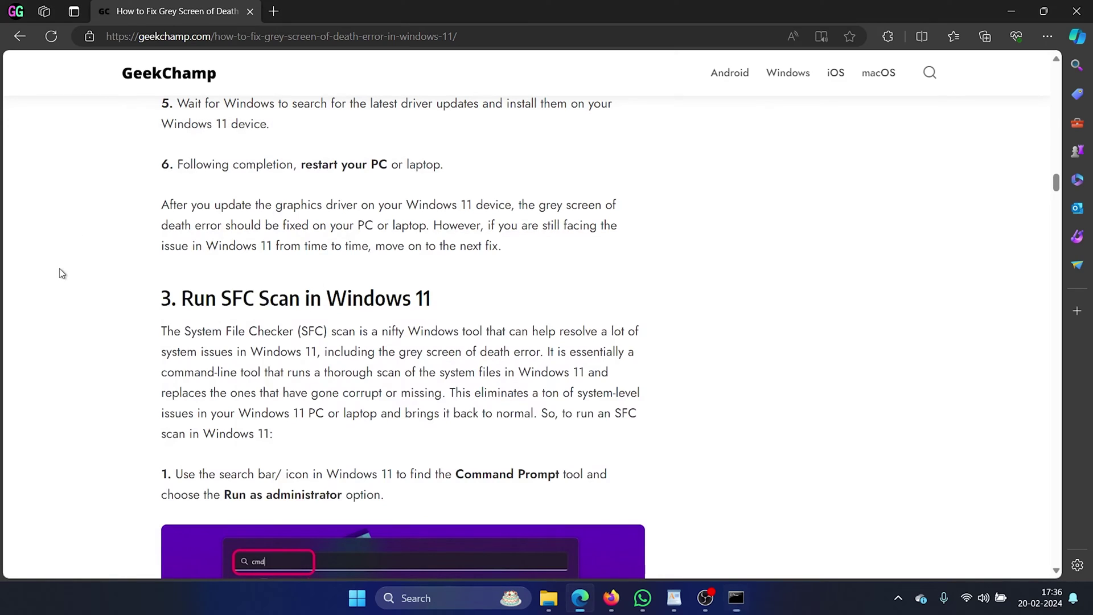
scroll(301, 364, "down", 15)
scroll(302, 367, "down", 6)
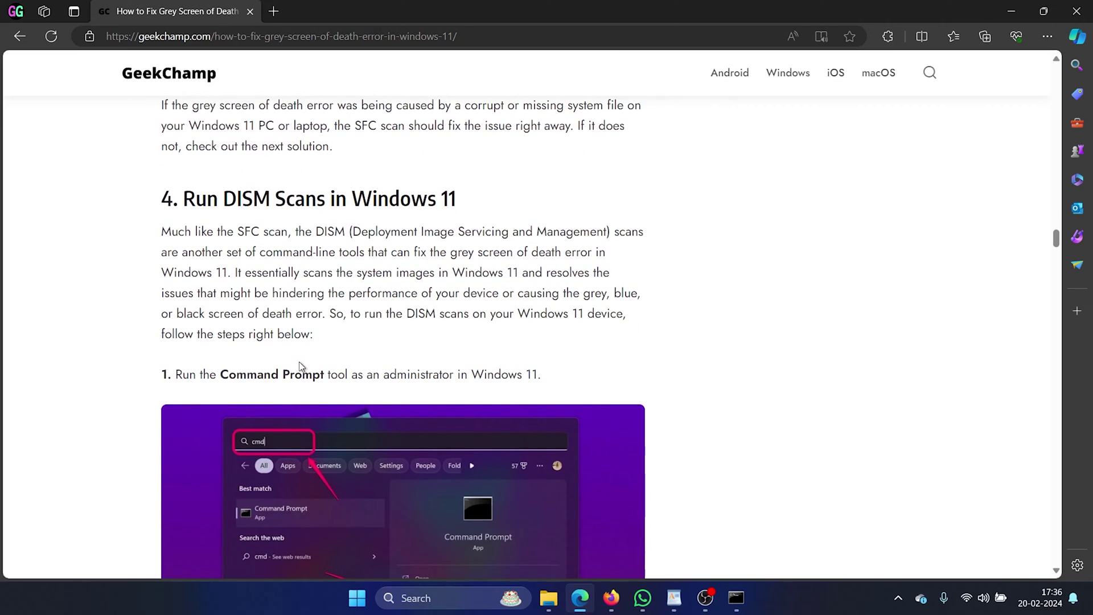
scroll(301, 367, "down", 8)
scroll(301, 366, "up", 1)
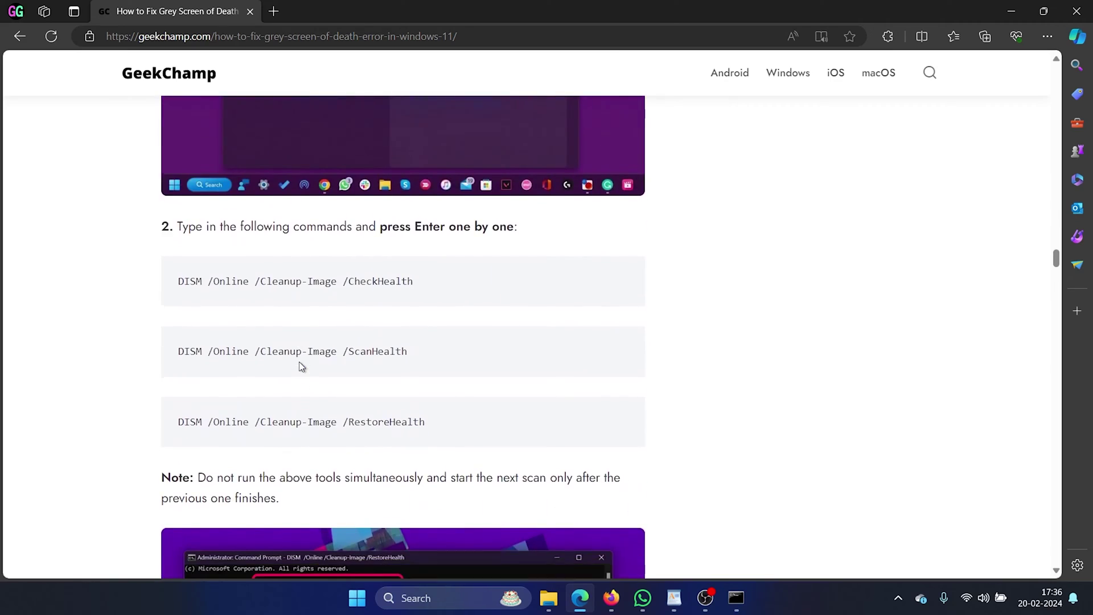
scroll(301, 366, "down", 1)
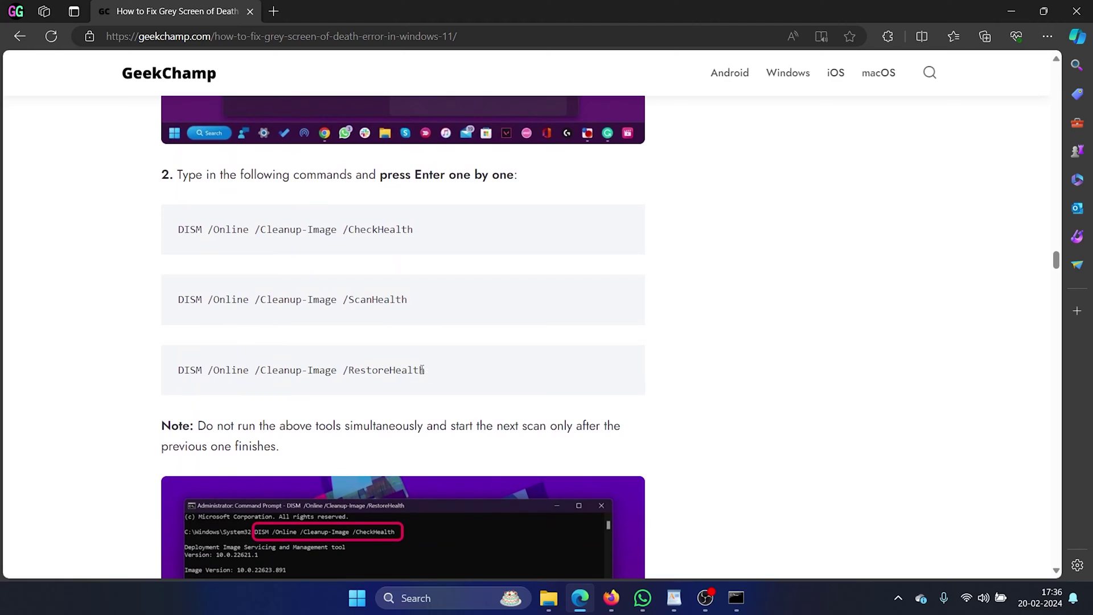
Copy the DISM /Online /Cleanup-Image /RestoreHealth command and search Windows for 'comm'.
left_click_drag(425, 370, 182, 383)
key("ctrl+c")
right_click(182, 385)
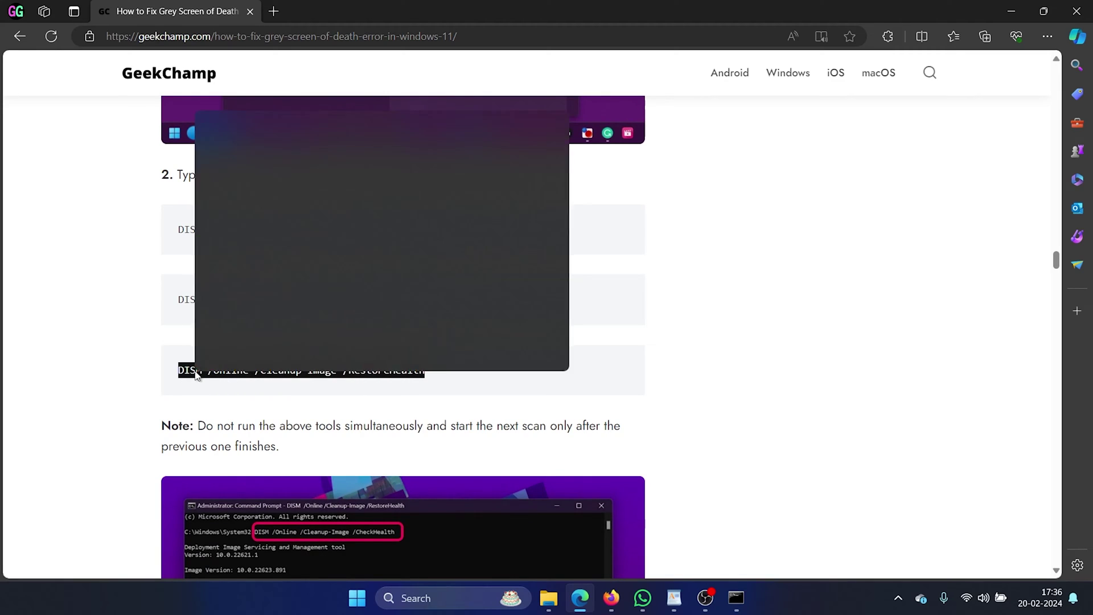
left_click(269, 118)
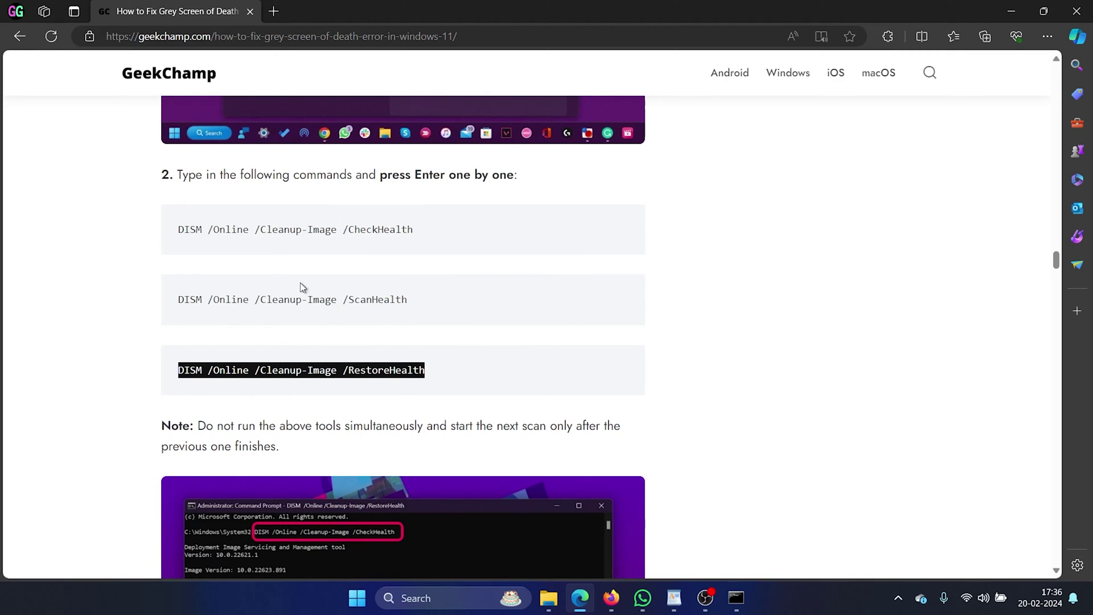
left_click(441, 599)
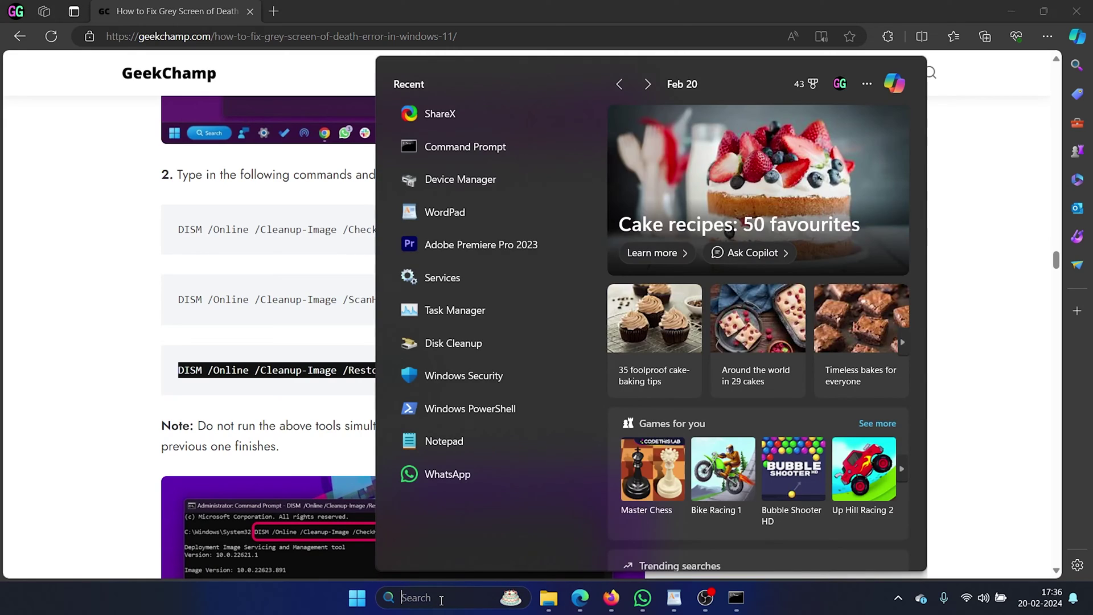
type("comm")
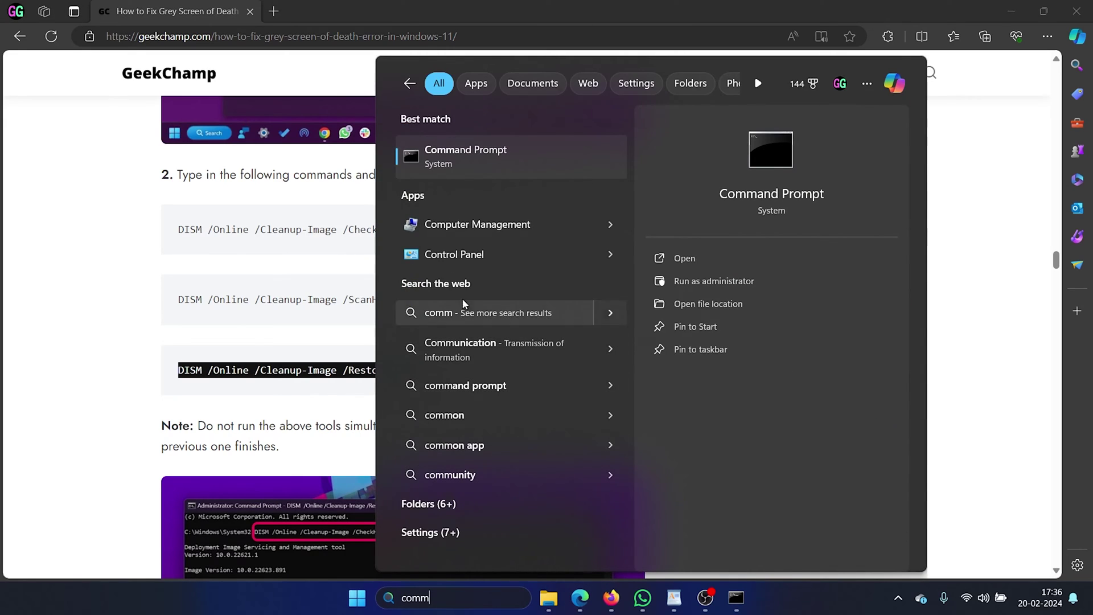
Paste and run DISM /Online /Cleanup-Image /RestoreHealth in an administrator Command Prompt.
left_click(686, 282)
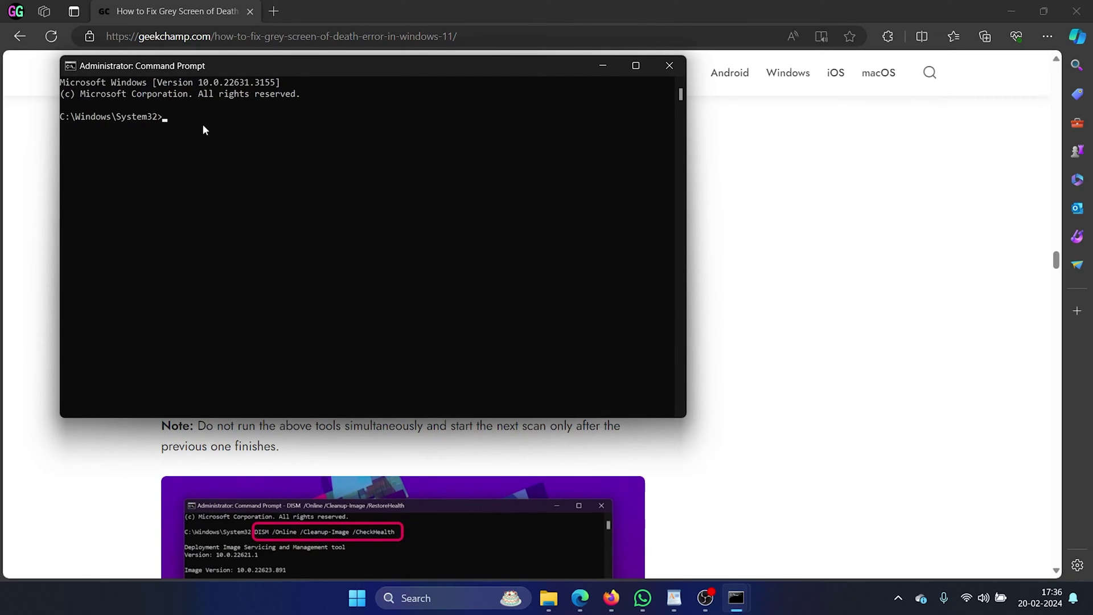
key("ctrl+v")
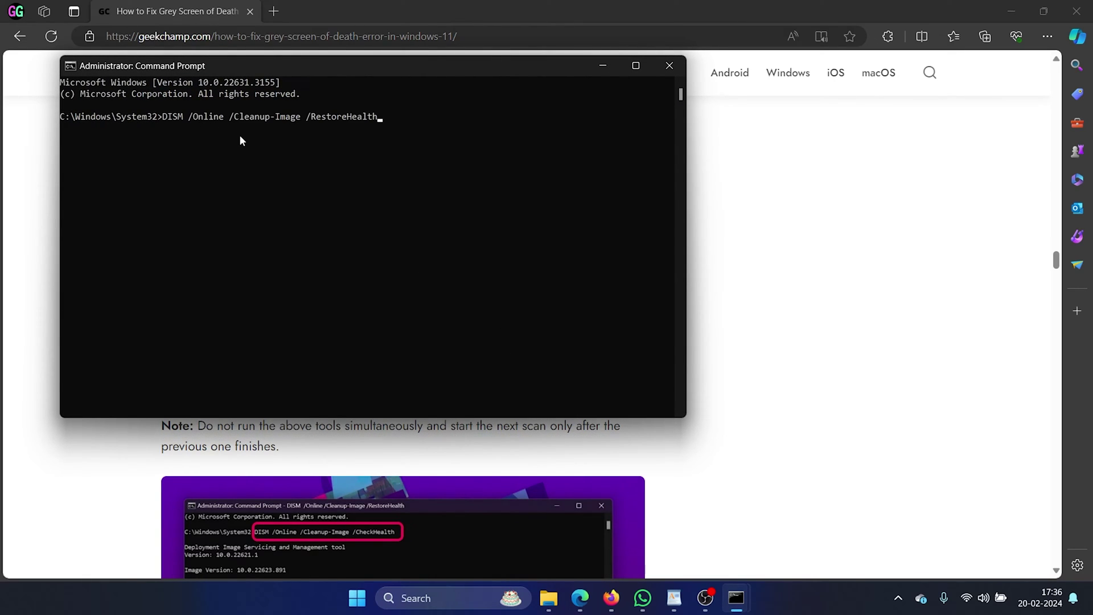
key("Return")
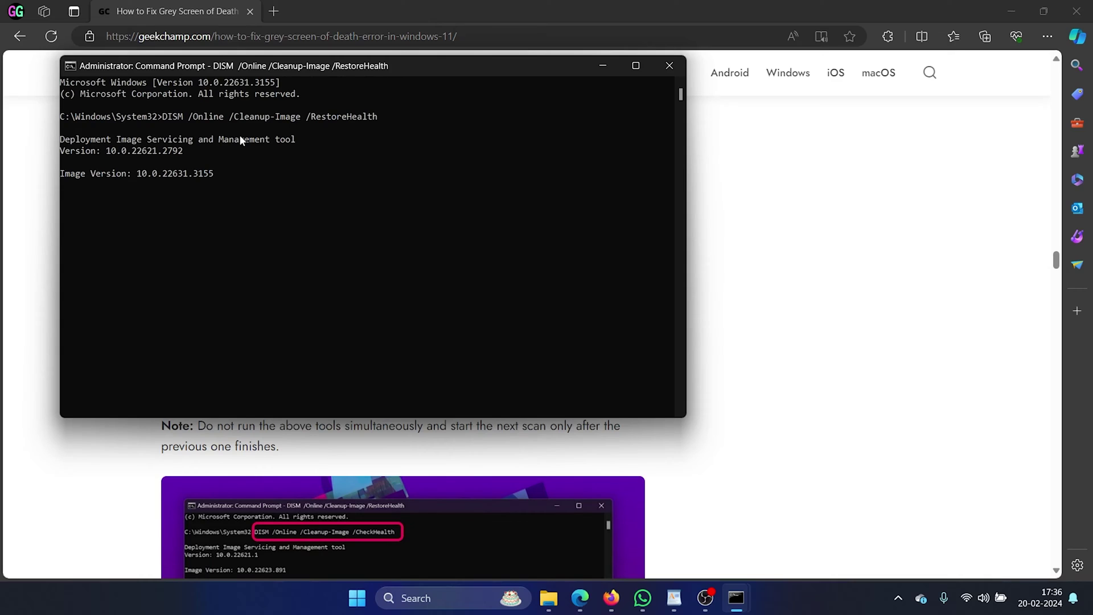
left_click(753, 228)
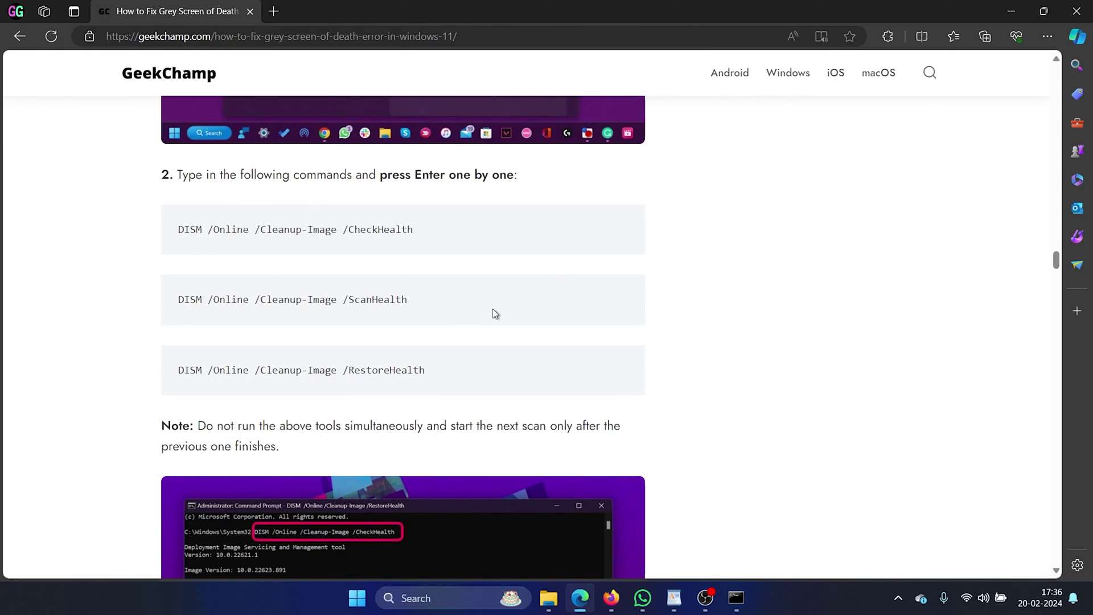
Scroll the guide to the Disable Fast Startup section.
scroll(496, 312, "down", 8)
left_click_drag(188, 204, 505, 230)
left_click(454, 304)
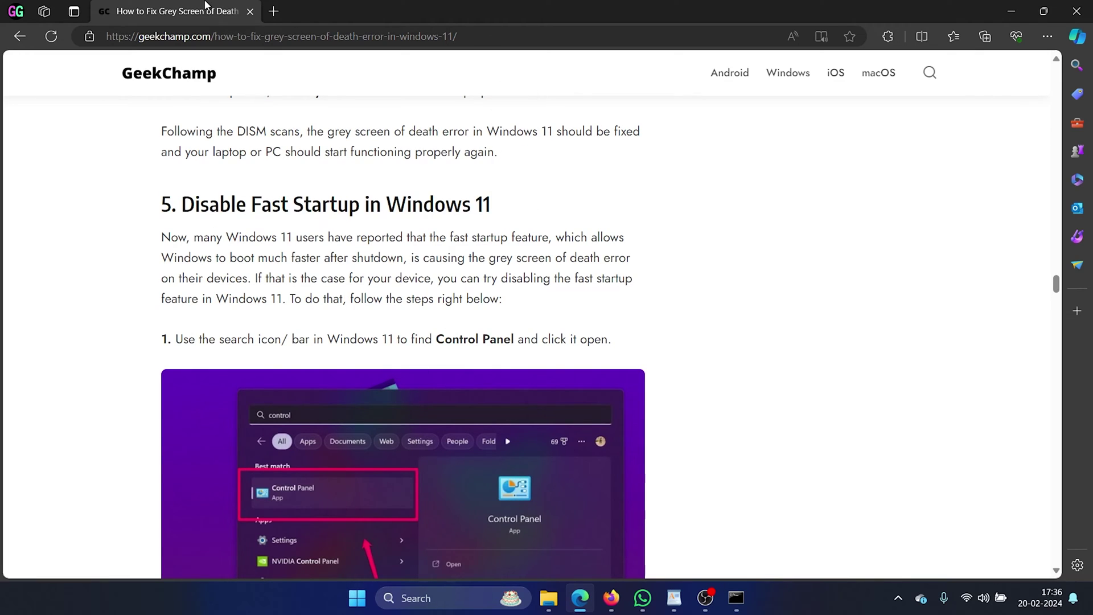
Run powercfg.cpl from the Run dialog to open Power Options.
key("super+r")
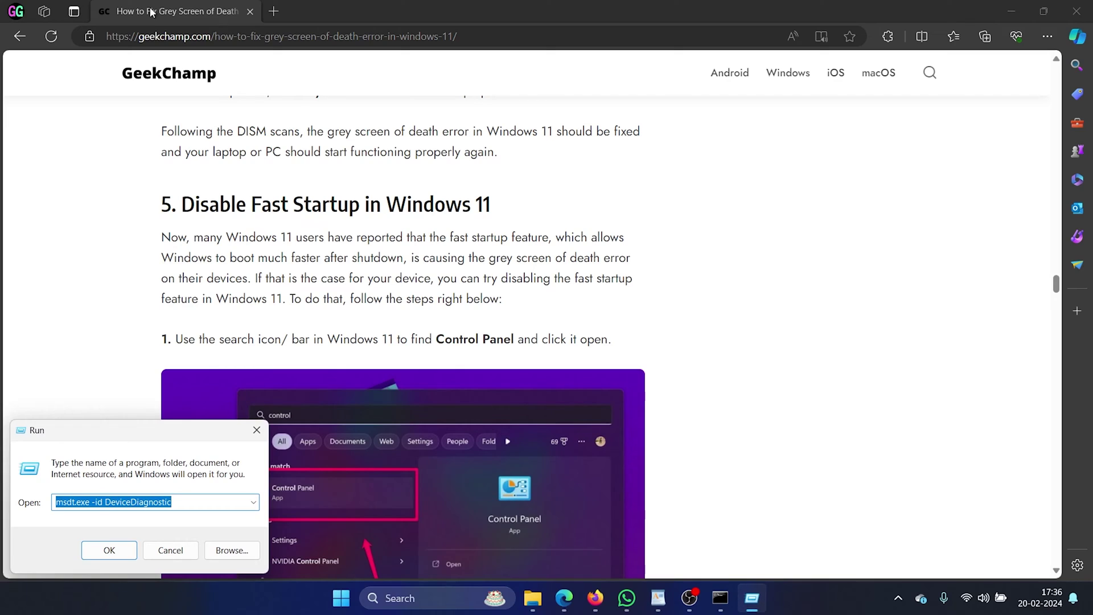
type("power")
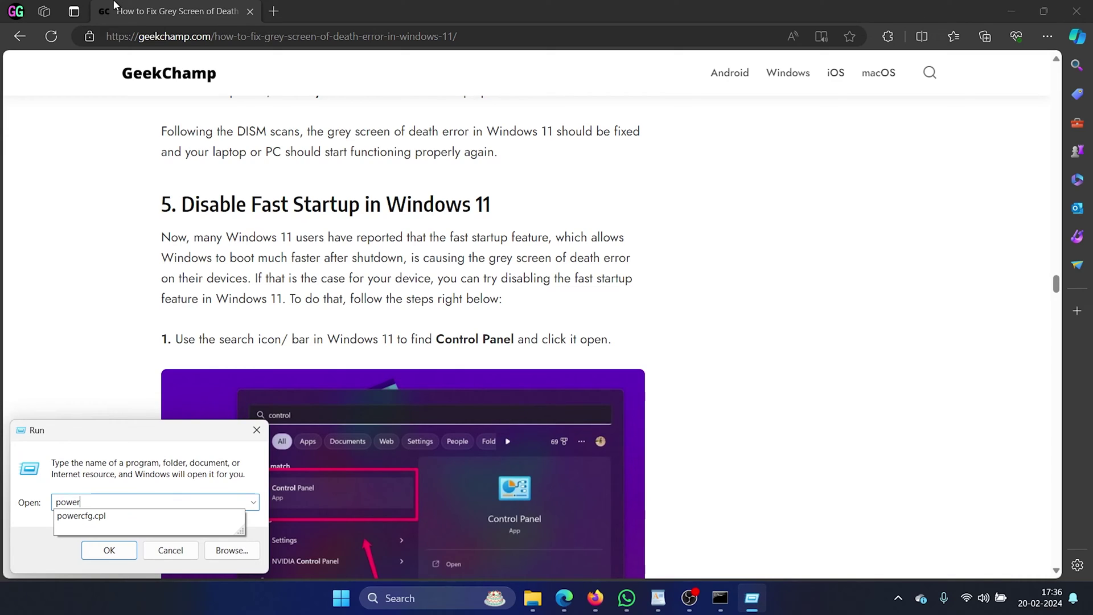
key("Down")
key("Return")
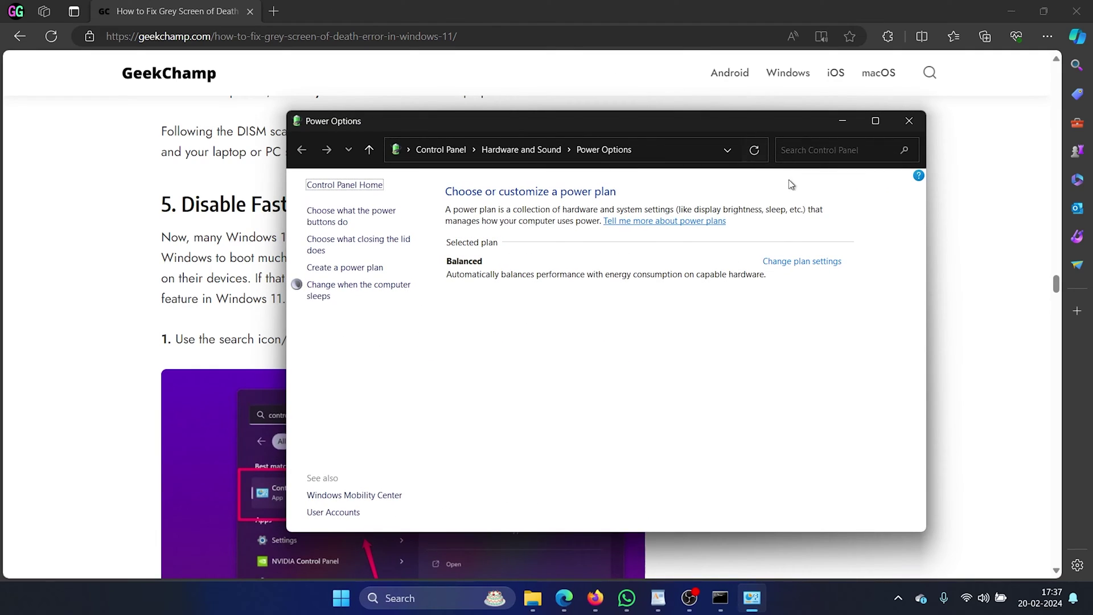
Open the power button settings and unlock them, leaving Turn on fast startup unchecked.
left_click(340, 221)
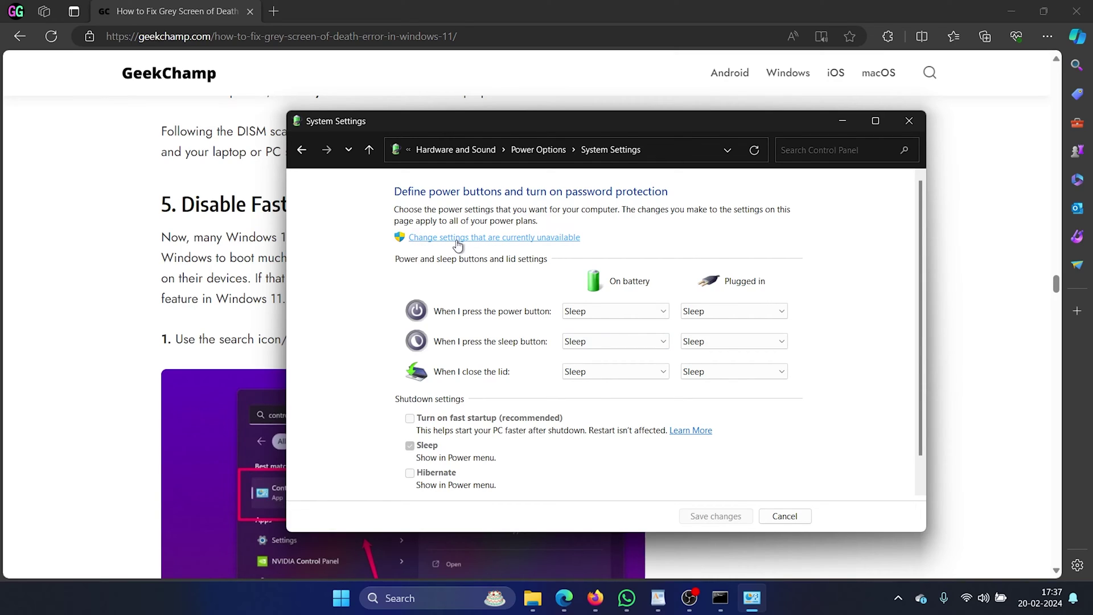
left_click(457, 244)
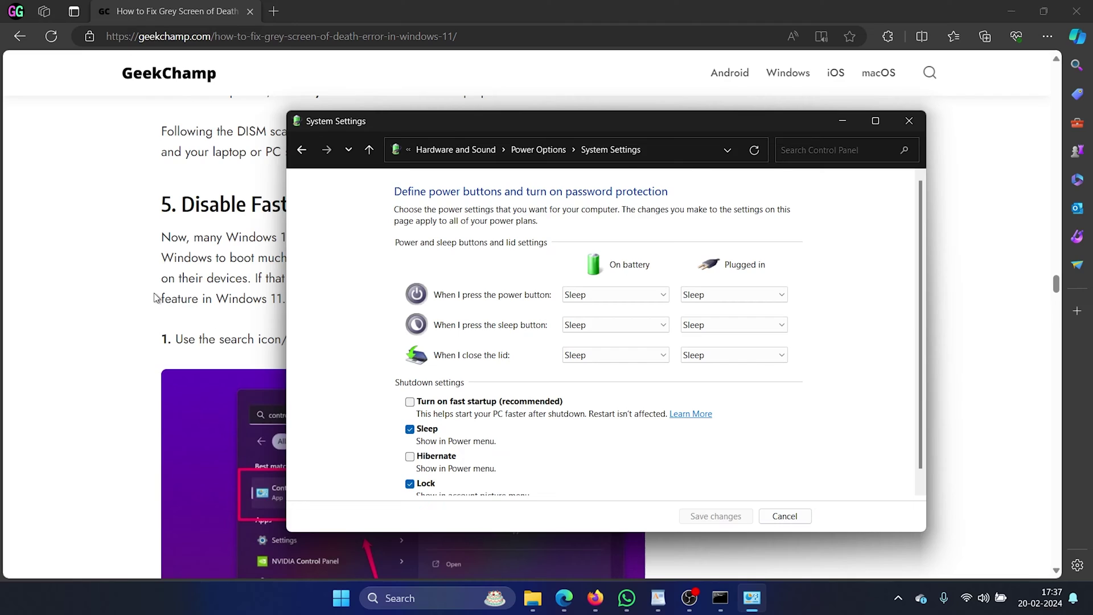
Scroll the guide to section 6 and search Windows for Windows Security.
left_click(271, 334)
scroll(271, 333, "down", 20)
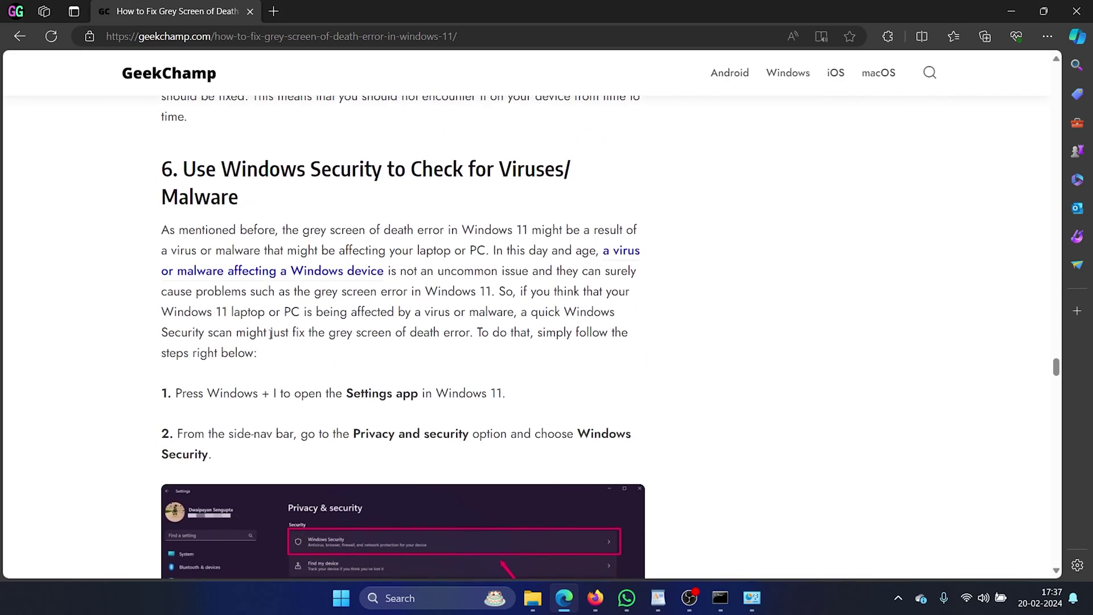
left_click_drag(222, 168, 449, 171)
left_click(465, 270)
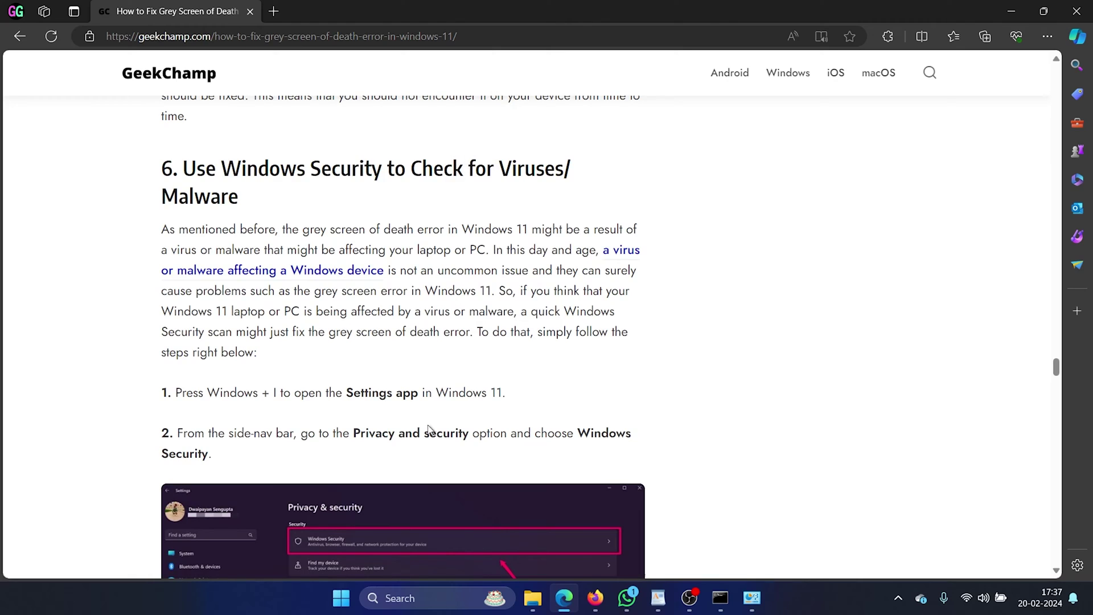
left_click(430, 598)
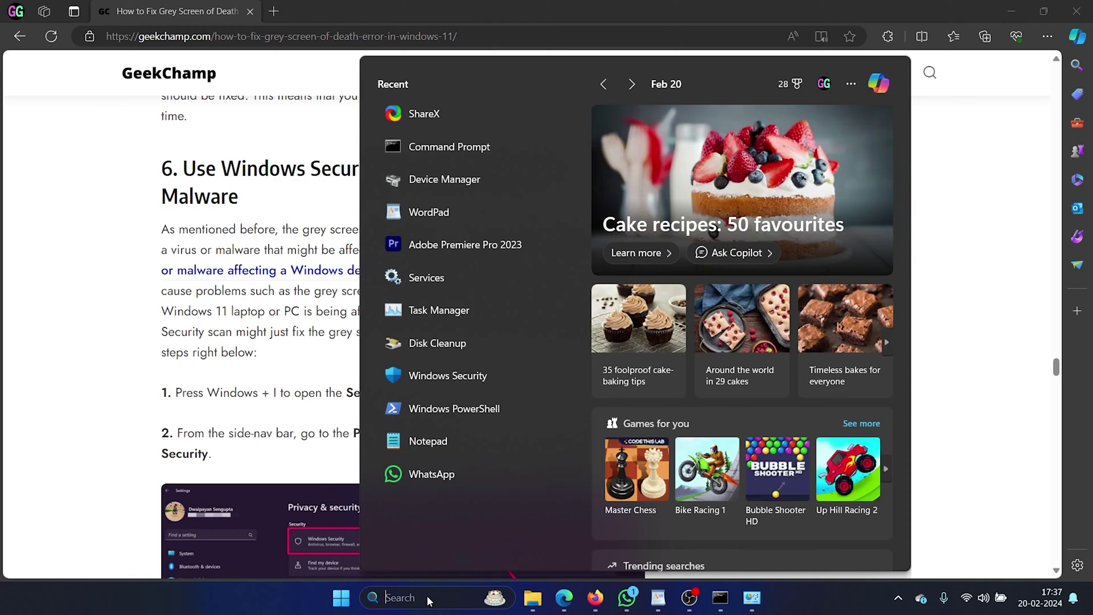
type("wind")
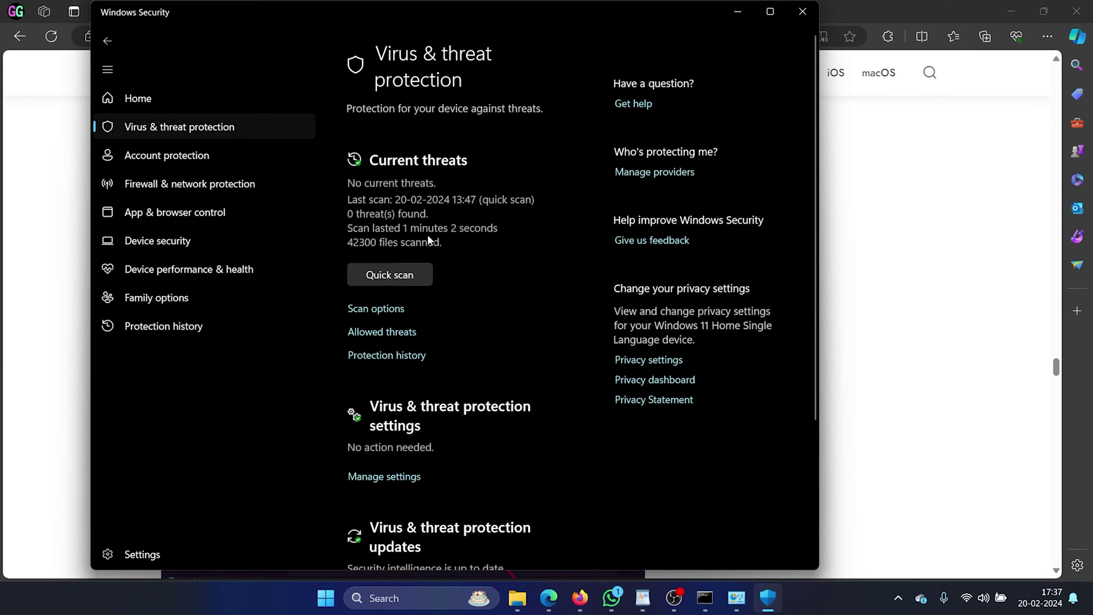
Select Full scan in Windows Security's Scan options and start it.
left_click(391, 309)
left_click(354, 361)
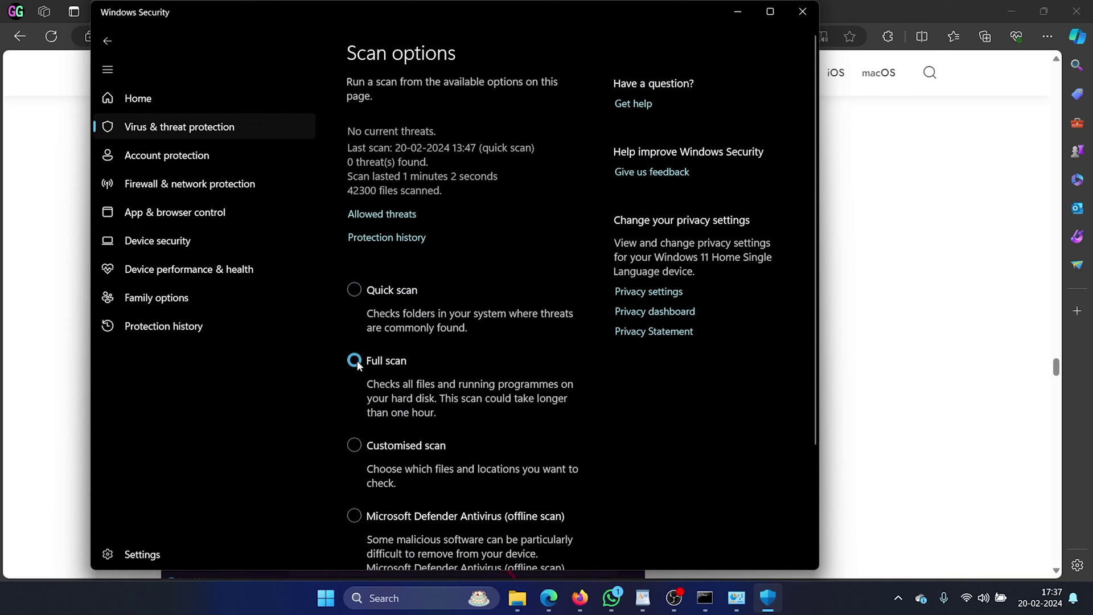
scroll(402, 342, "down", 3)
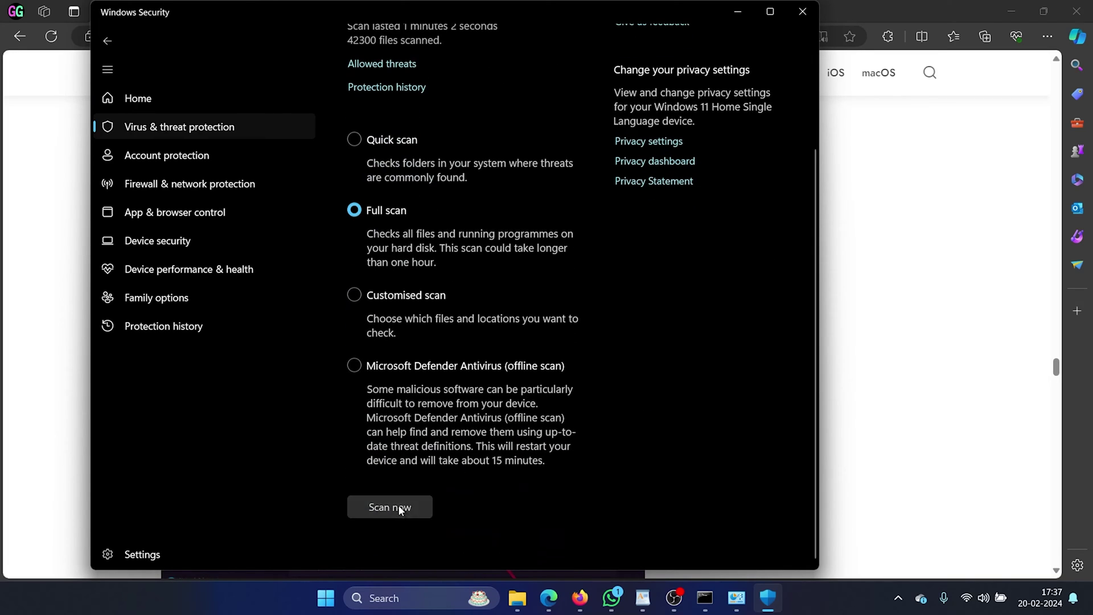
left_click(398, 506)
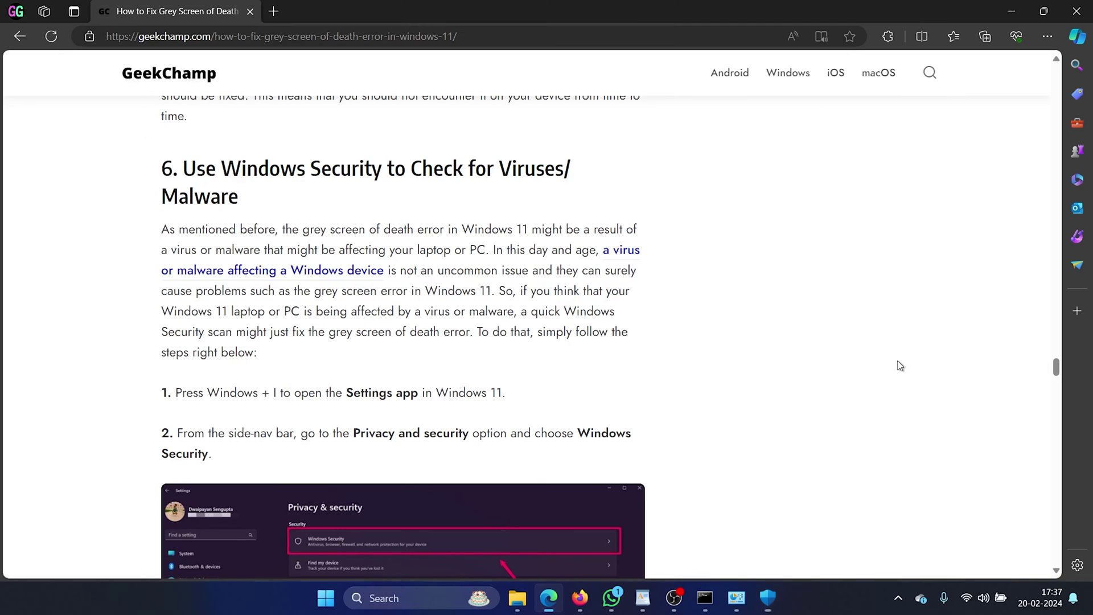
Scroll past the Power Troubleshooter section to section 8, Update your Windows 11 OS.
scroll(210, 368, "down", 20)
scroll(212, 373, "up", 10)
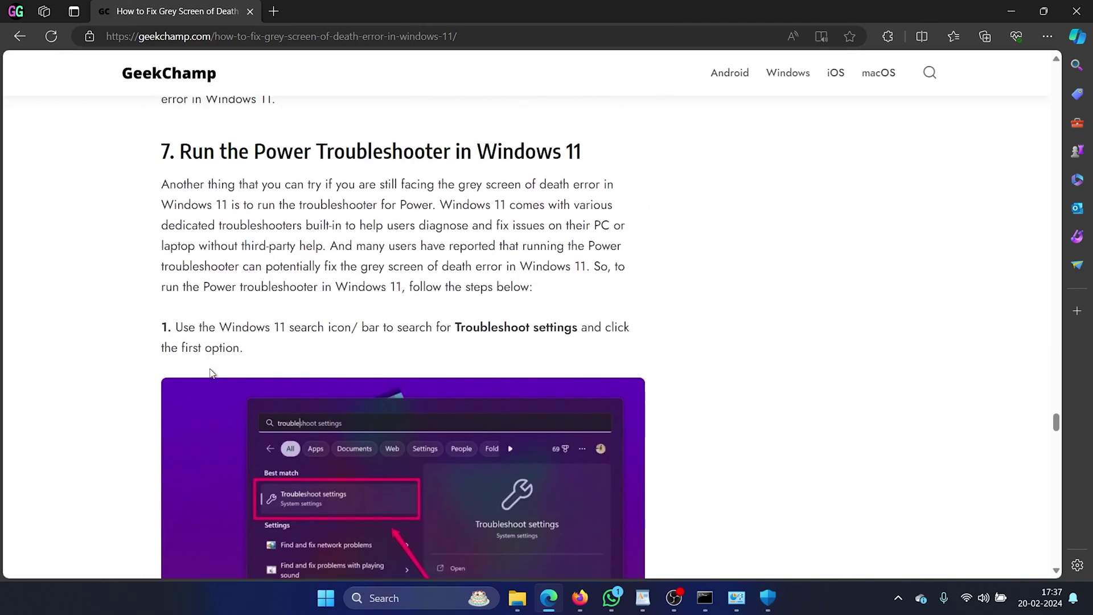
scroll(212, 373, "down", 3)
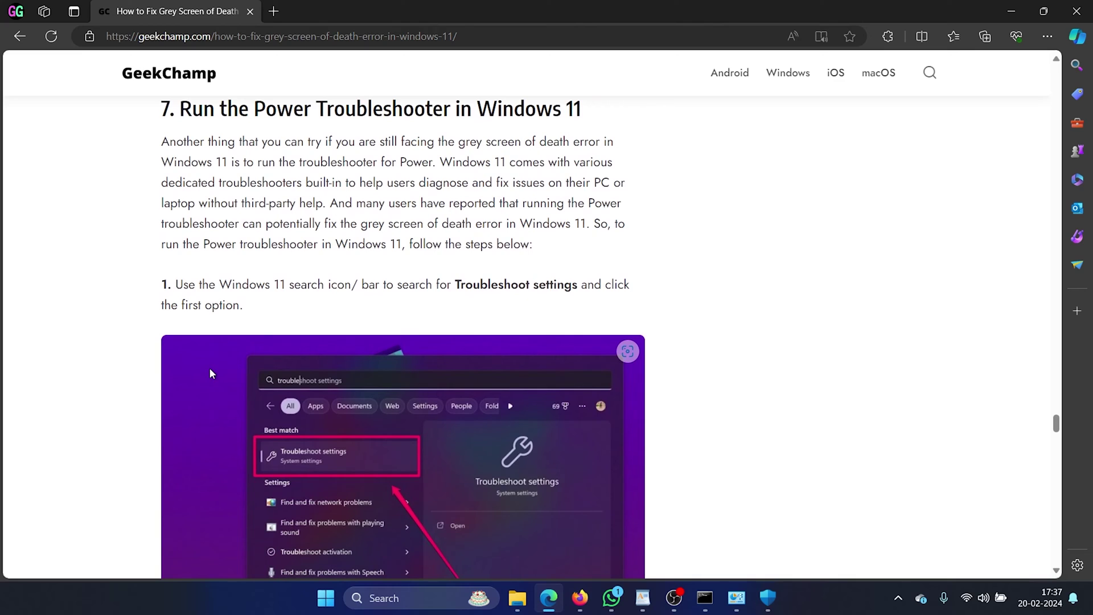
scroll(209, 368, "down", 20)
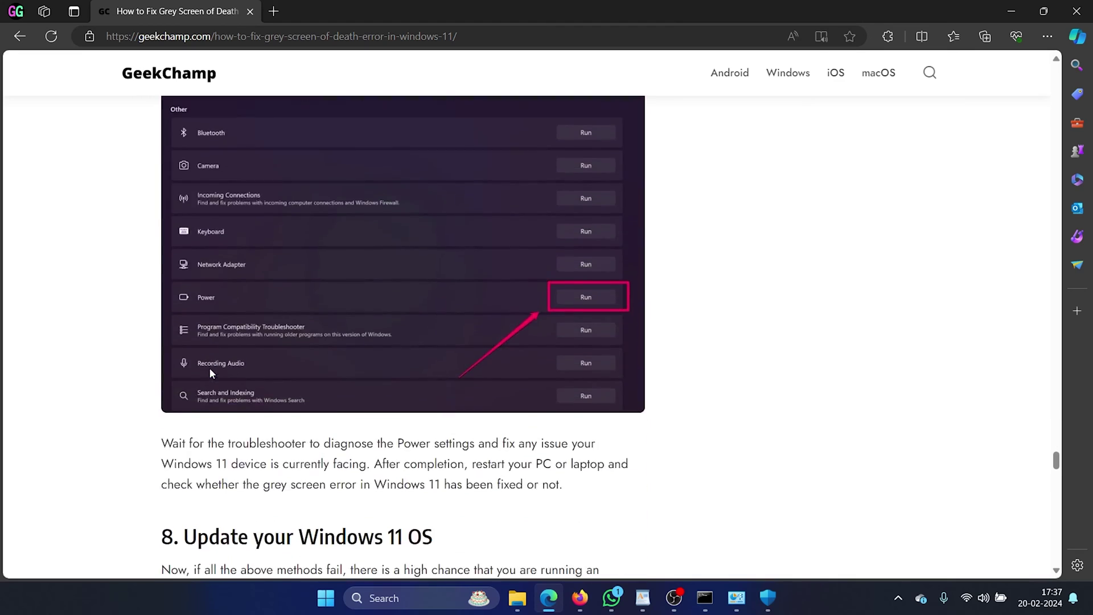
scroll(209, 373, "down", 4)
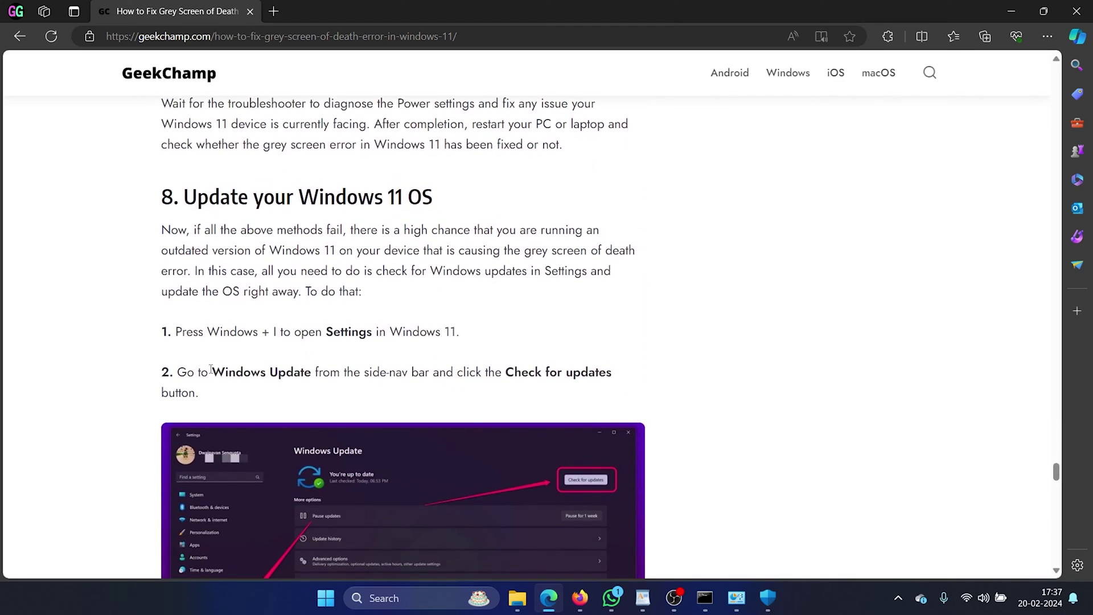
left_click_drag(240, 192, 398, 196)
left_click(375, 274)
Start a Windows Update check from Settings, then minimize Settings to return to the guide.
right_click(322, 607)
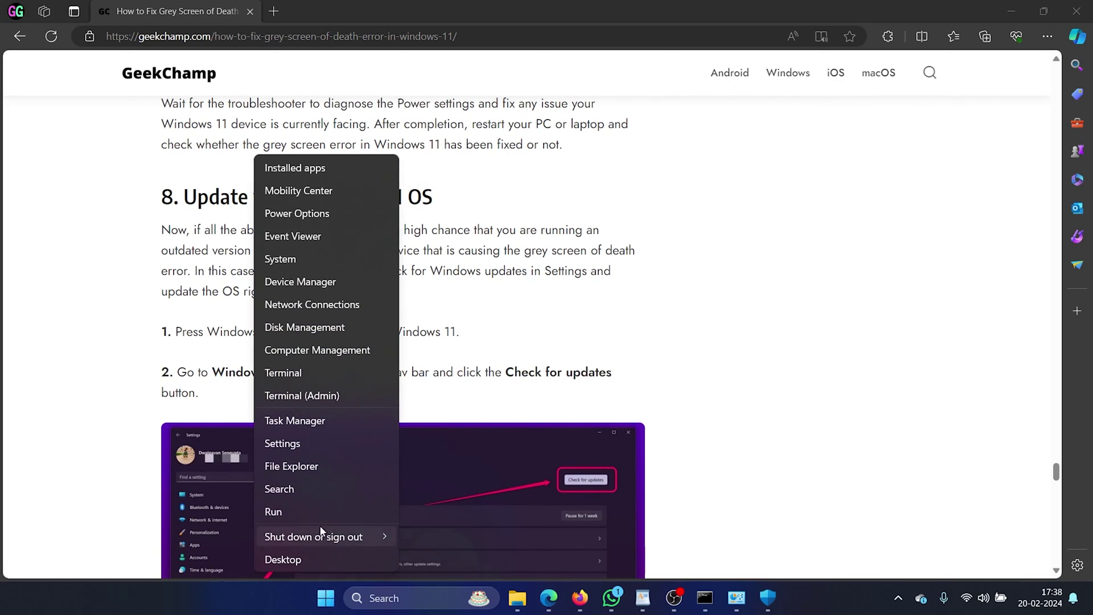
left_click(315, 440)
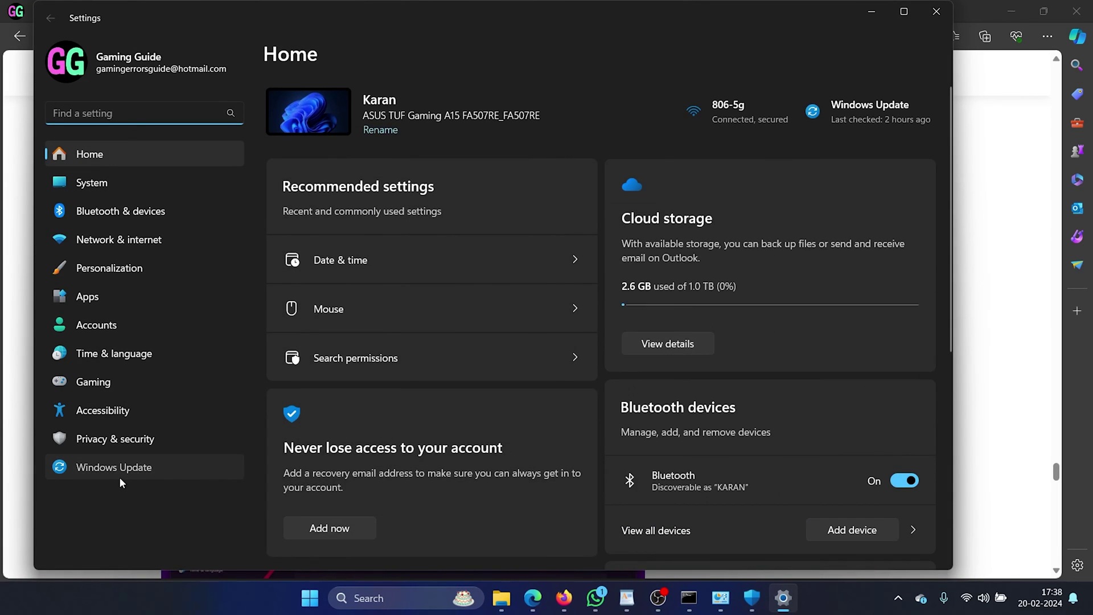
left_click(120, 478)
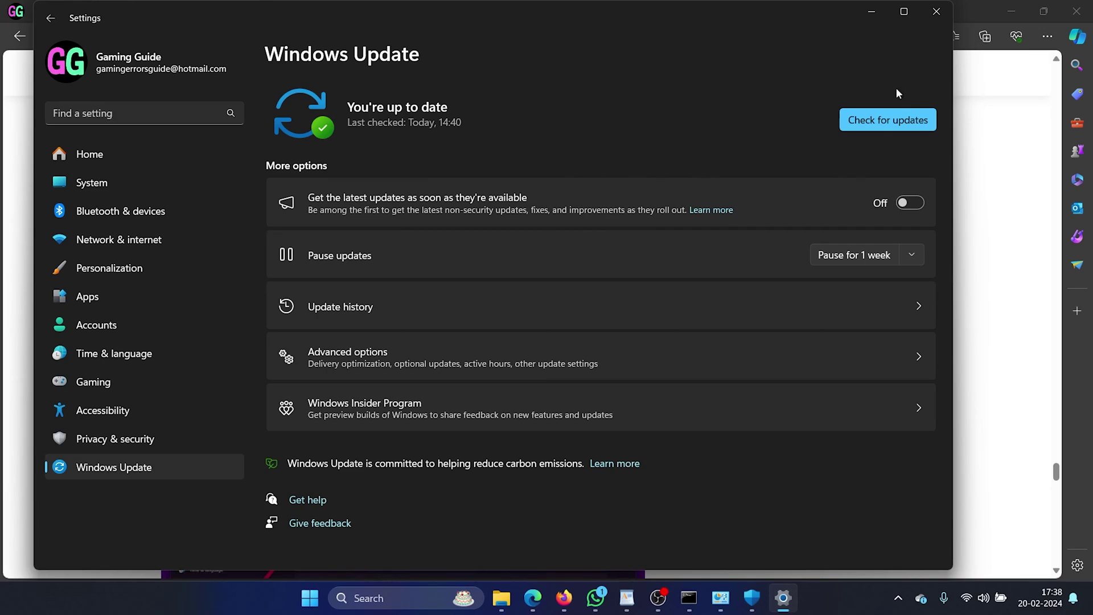
left_click(909, 125)
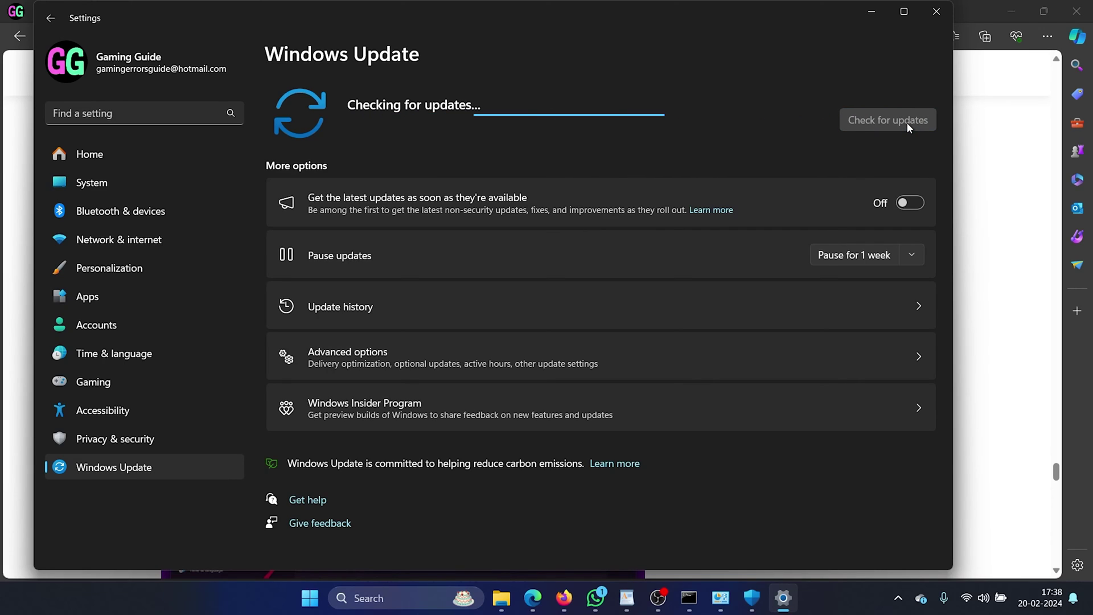
left_click(873, 12)
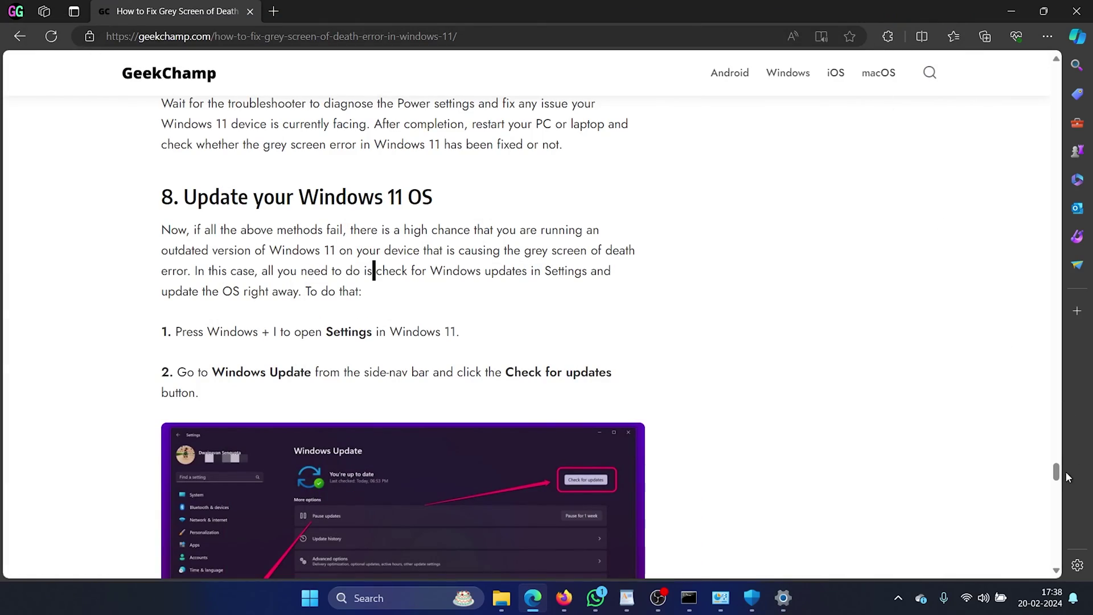
Scroll the GeekChamp guide back up to its title.
left_click_drag(1060, 477, 1053, 59)
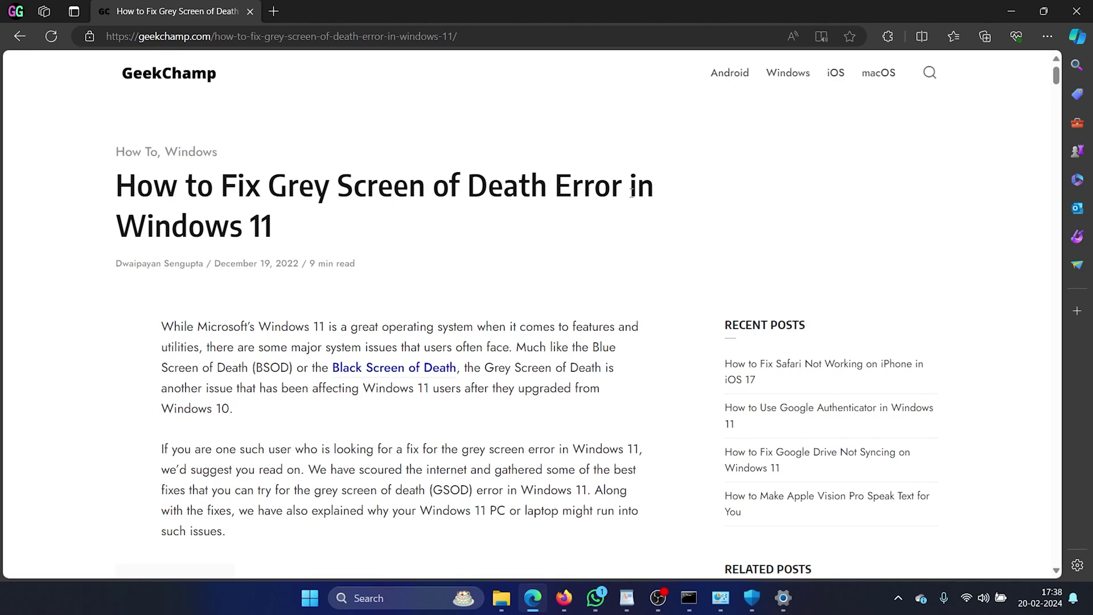